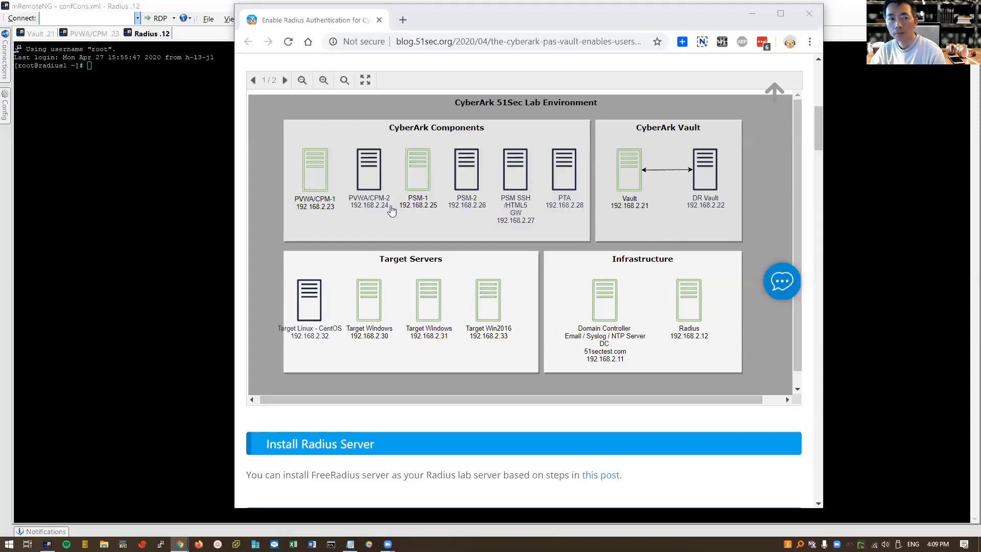
- Bring mRemoteNG forward and show the PVWA/CPM .23 session with the Password Vault sign-in page
left_click(184, 130)
left_click(101, 35)
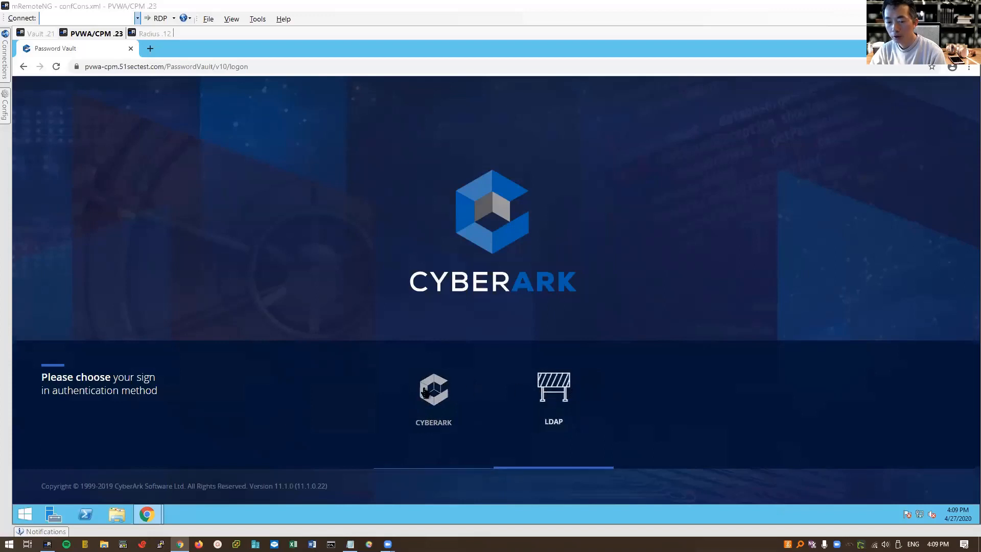
- Switch to the Radius .12 server's root terminal session
left_click(151, 35)
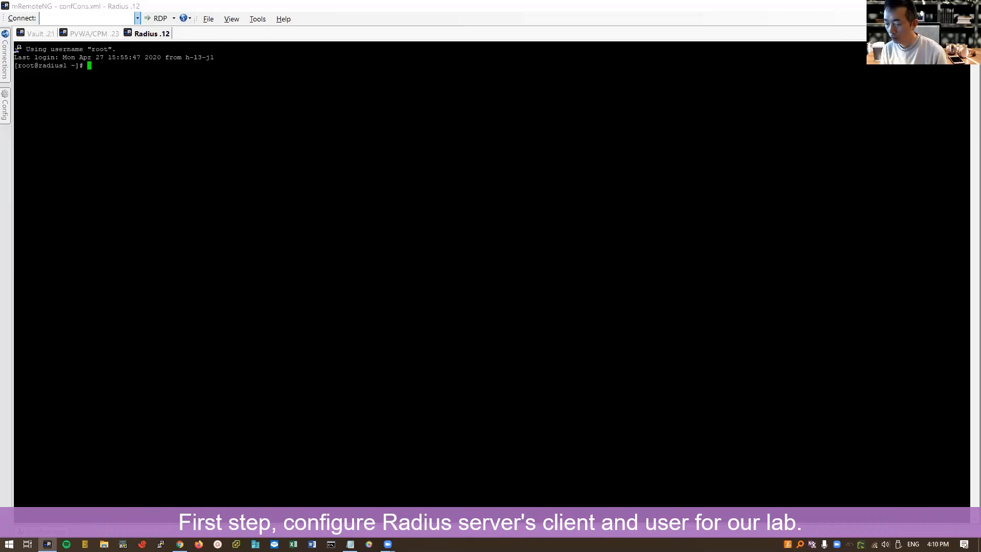
- Change into /etc/raddb on the Radius server and list its files
type("cd /etc/")
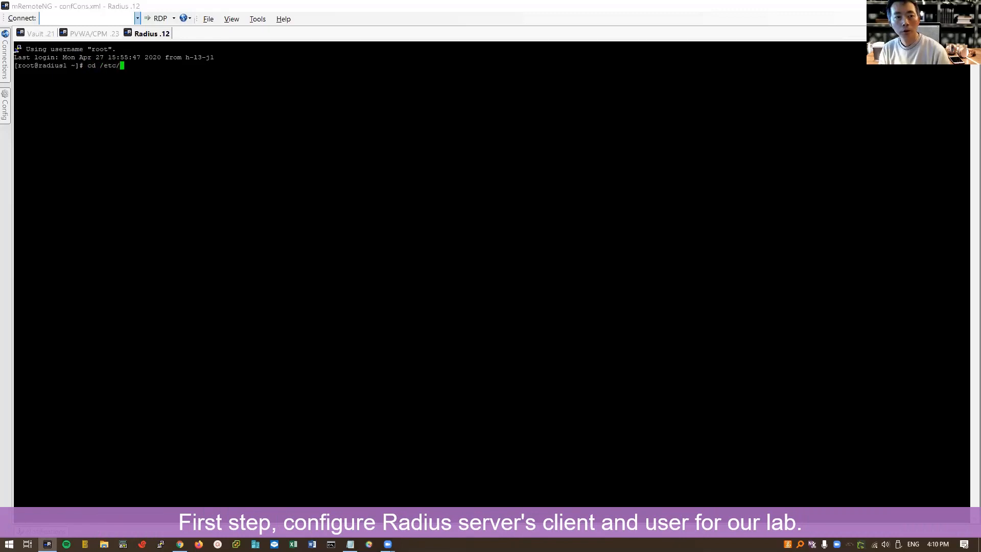
type("raddb/")
key("Return")
type("ls")
key("Return")
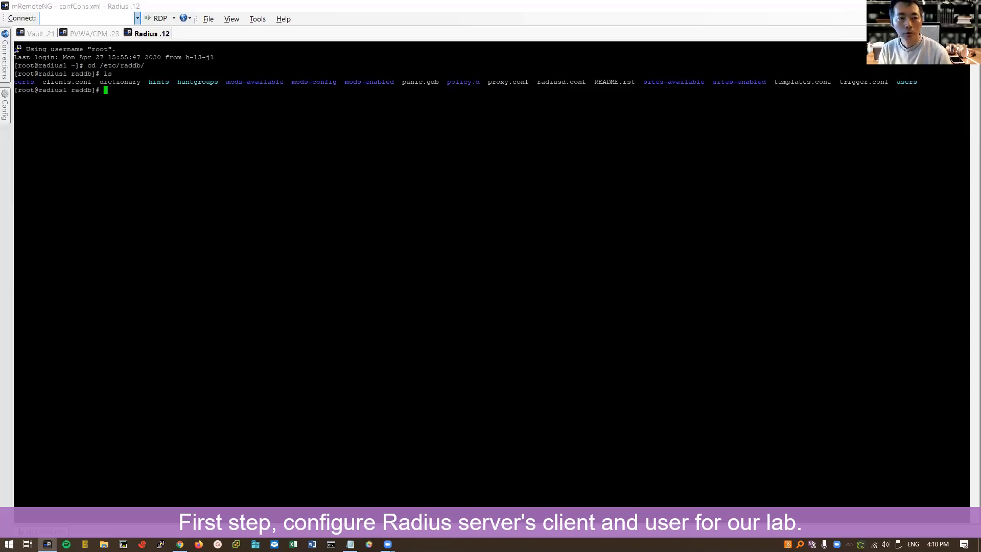
- Open clients.conf in vi, review the vault client entry for 192.168.2.21, then quit
type("vi clients.conf")
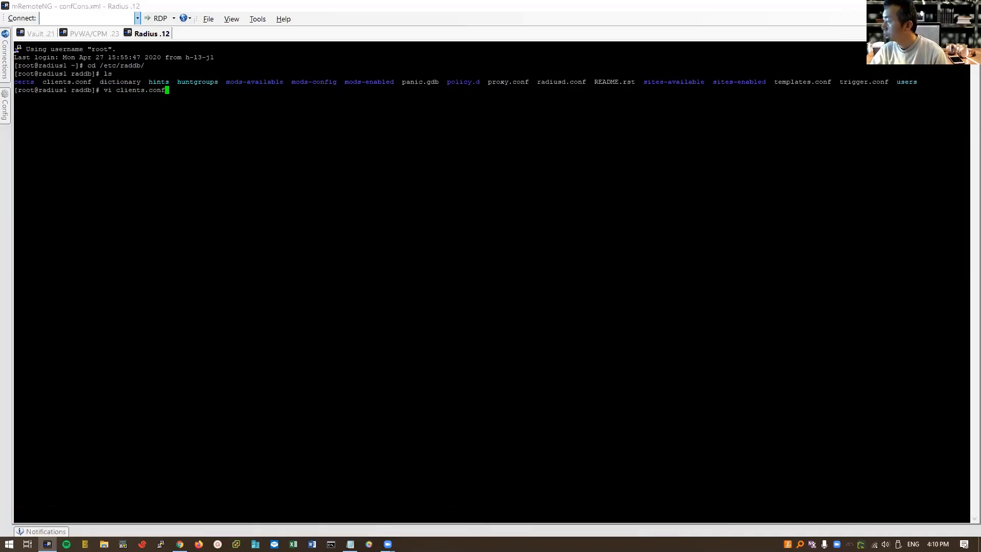
key("Return")
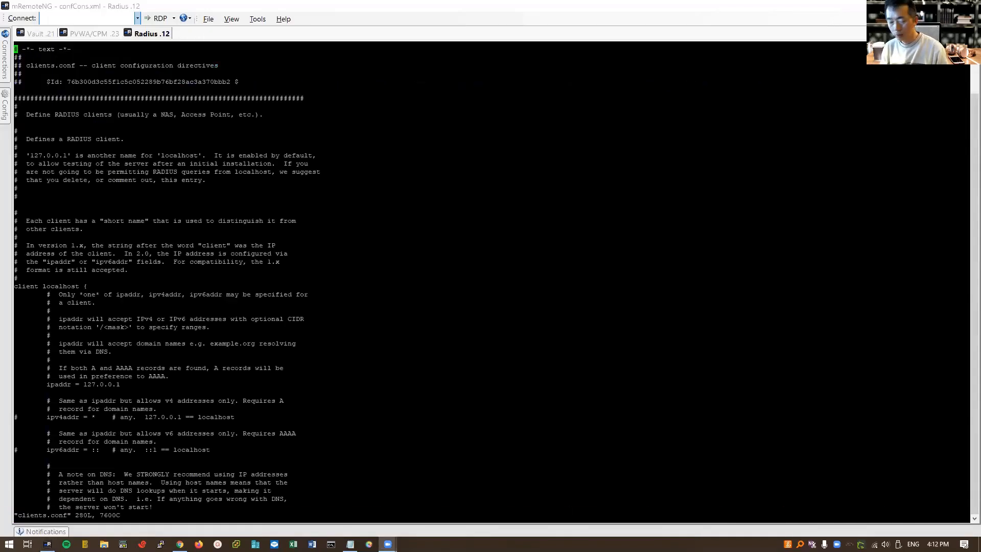
key("Page_Down")
key("Page_Down")
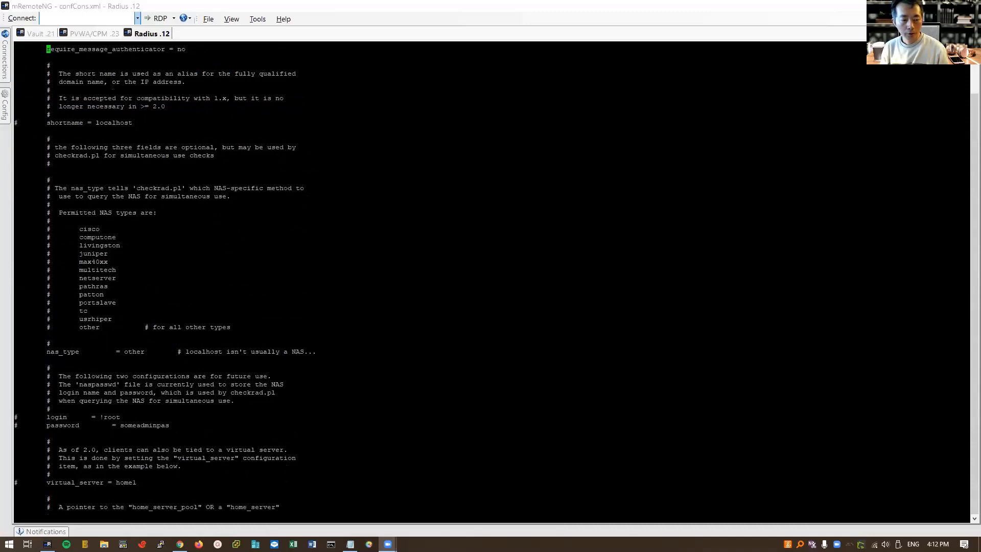
key("Page_Down")
key("Page_Down")
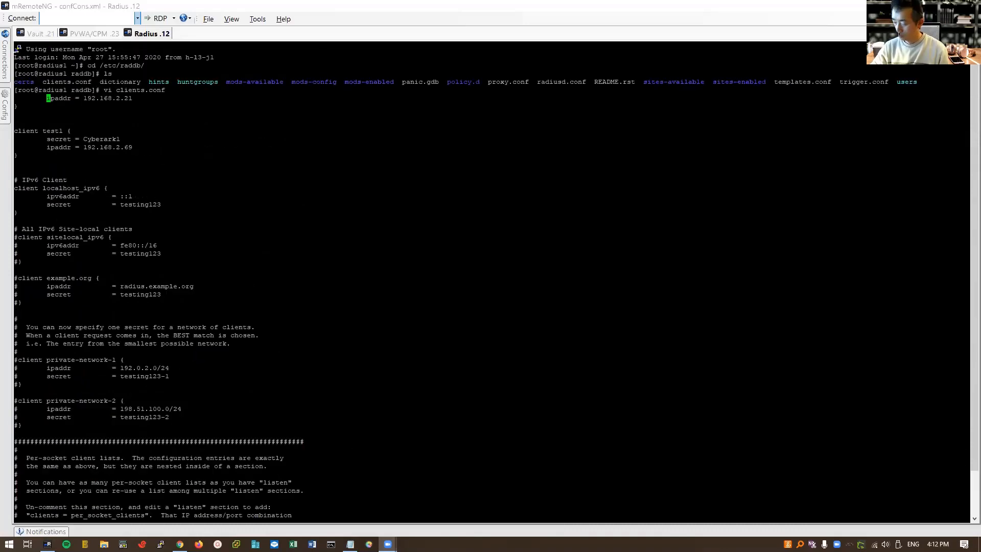
key("Up")
key("Up")
key("Up")
key("Up")
key("Up")
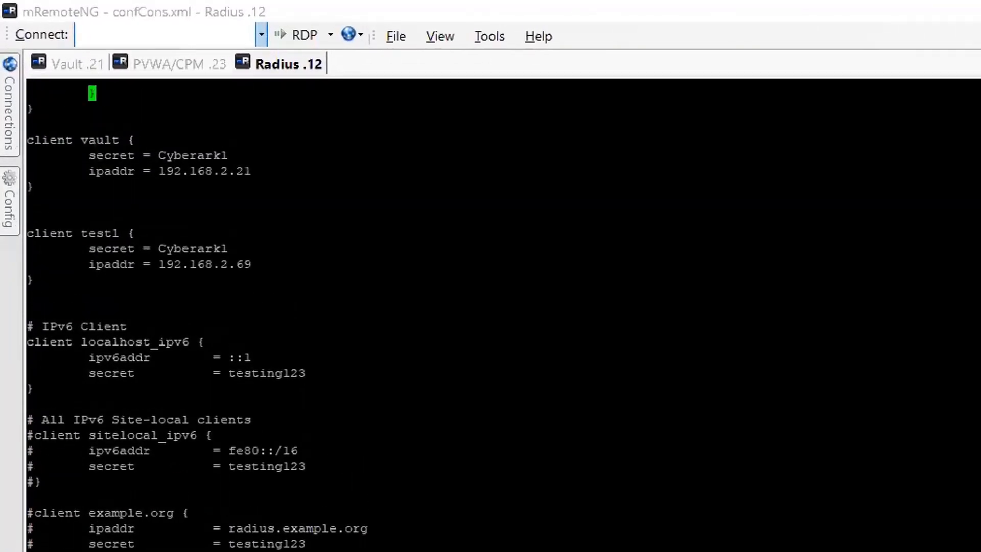
key("Down")
key("Down")
key("Down")
left_click_drag(39, 188, 17, 145)
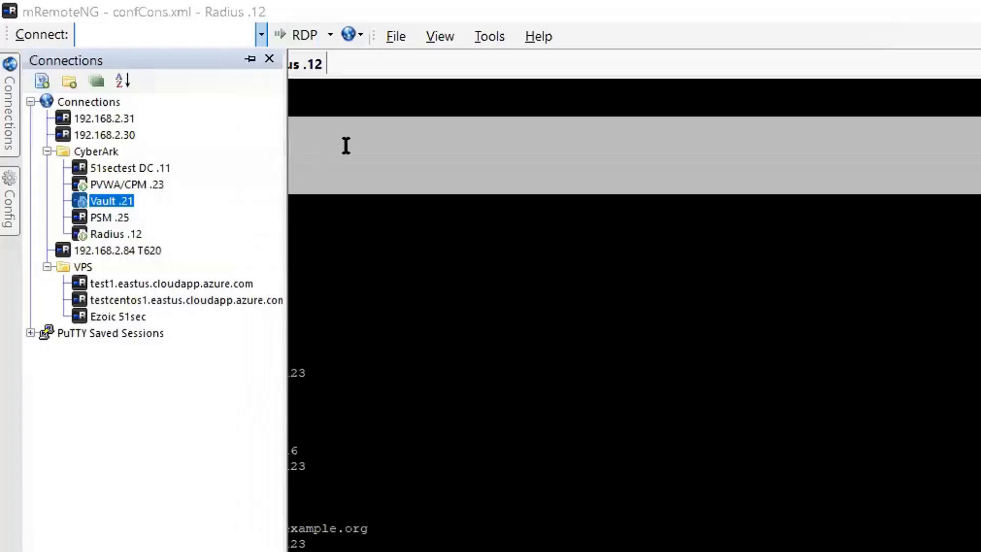
left_click(363, 145)
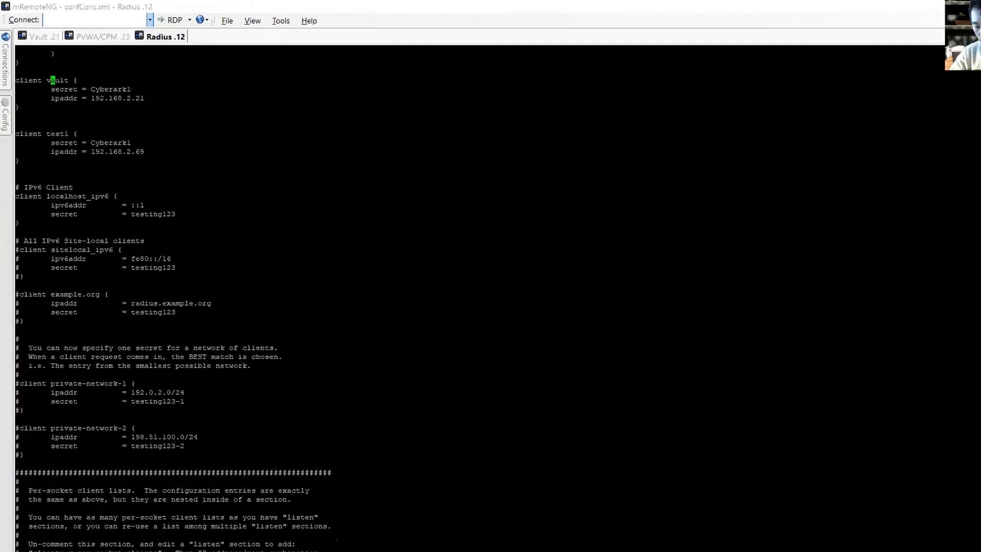
type(":q")
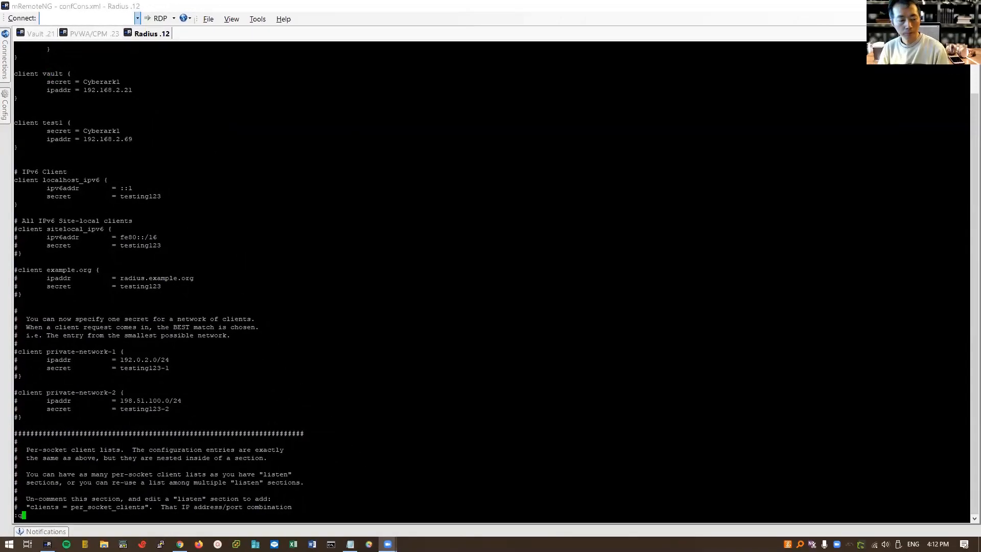
key("Return")
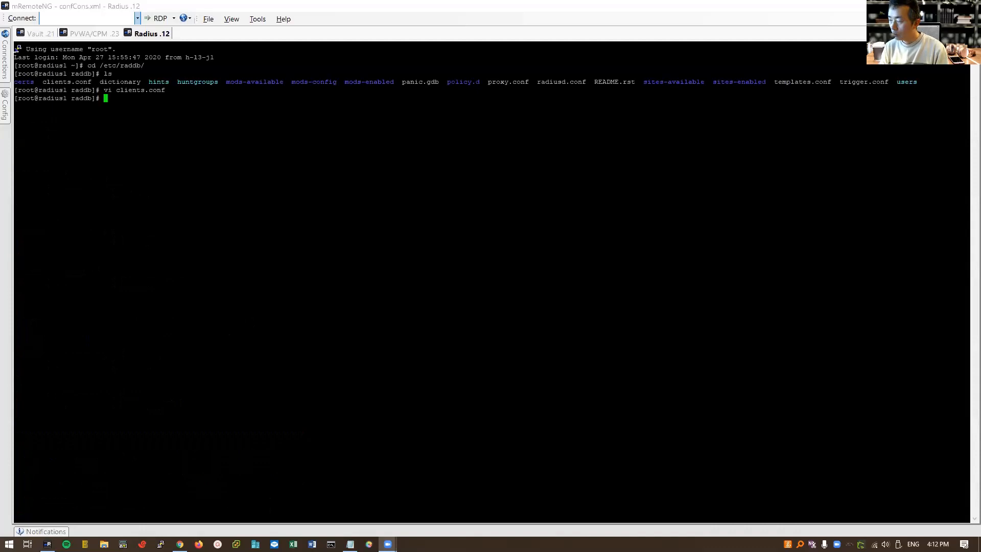
type("vi ")
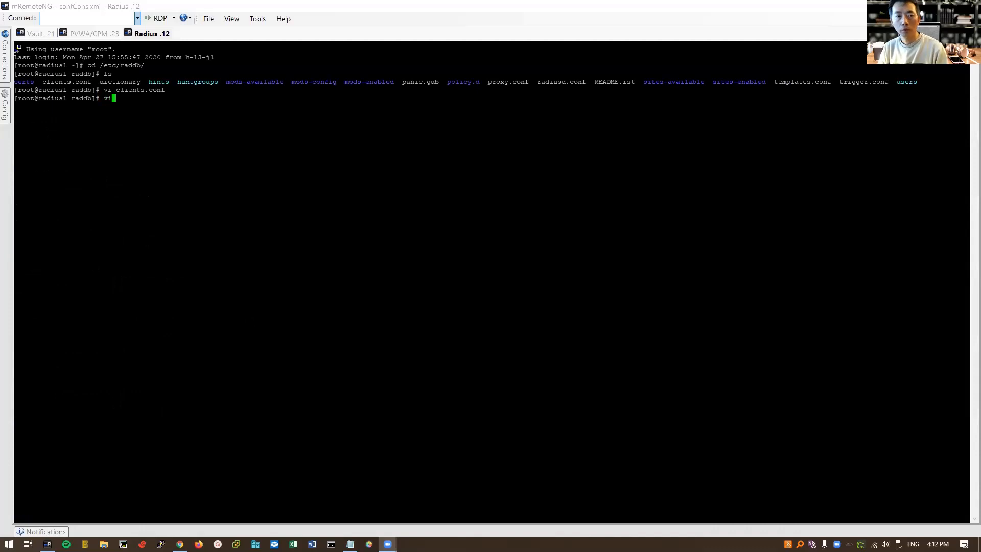
type("users")
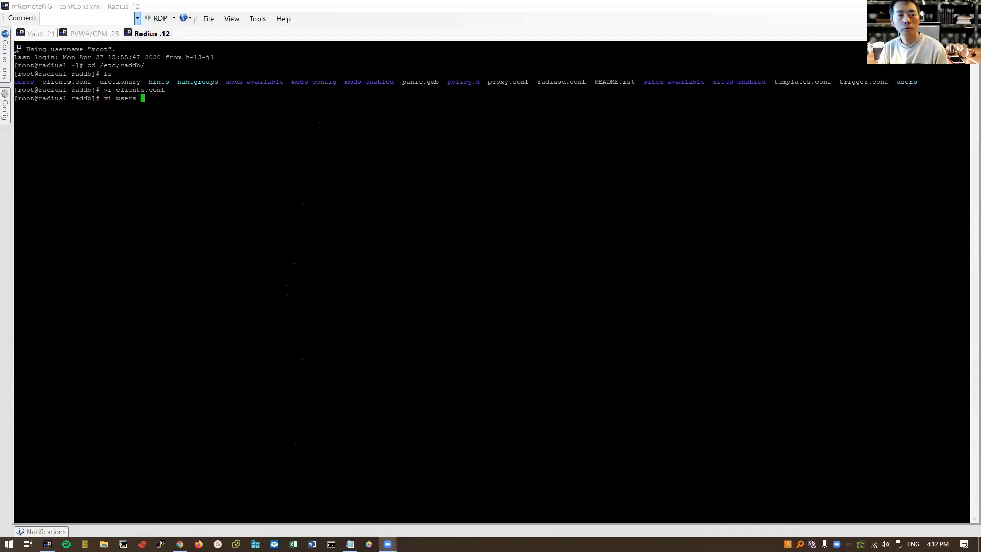
key("Return")
key("ctrl+f")
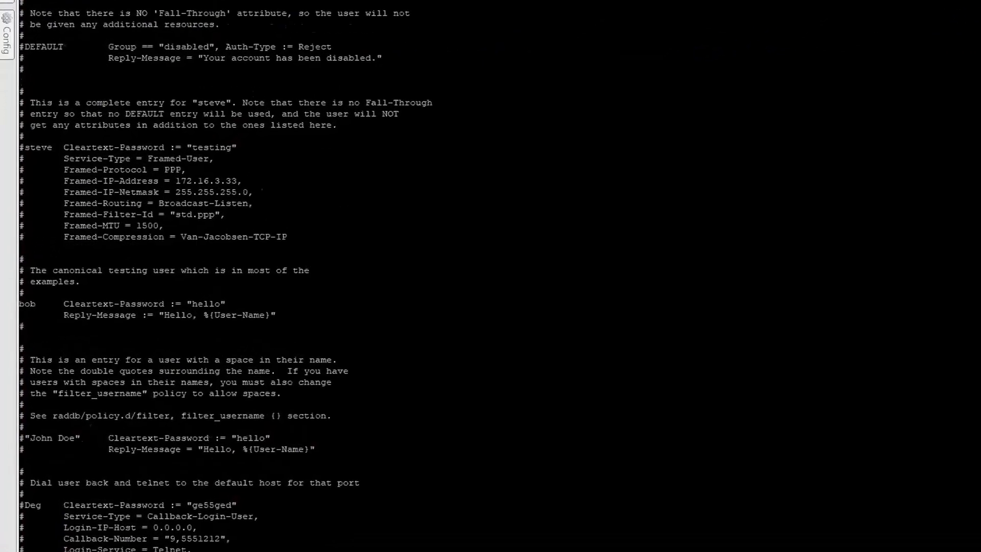
key("Down")
key("Down")
key("Down")
key("Down")
key("Down")
key("Down")
key("Down")
key("Down")
key("Down")
key("Down")
key("Down")
key("Down")
key("Down")
key("Down")
key("Down")
key("Down")
key("Down")
key("Down")
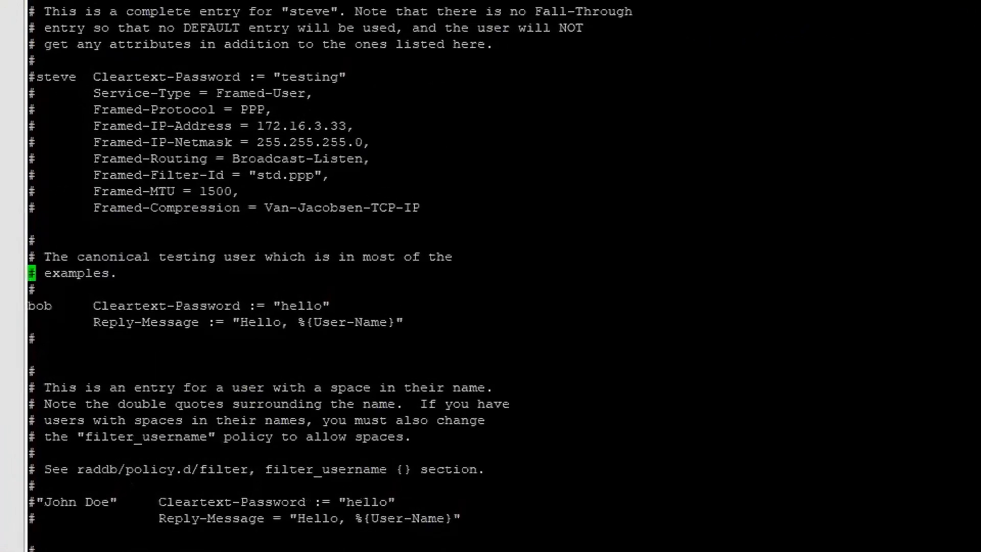
key("Right")
key("Right")
key("Right")
key("Right")
key("Right")
key("Right")
key("Right")
key("Right")
key("Right")
key("Right")
key("Right")
key("Right")
key("Right")
key("Right")
key("Right")
key("Right")
key("Right")
key("Right")
key("Right")
key("Right")
key("Right")
key("Right")
key("Right")
key("Right")
key("Right")
key("Down")
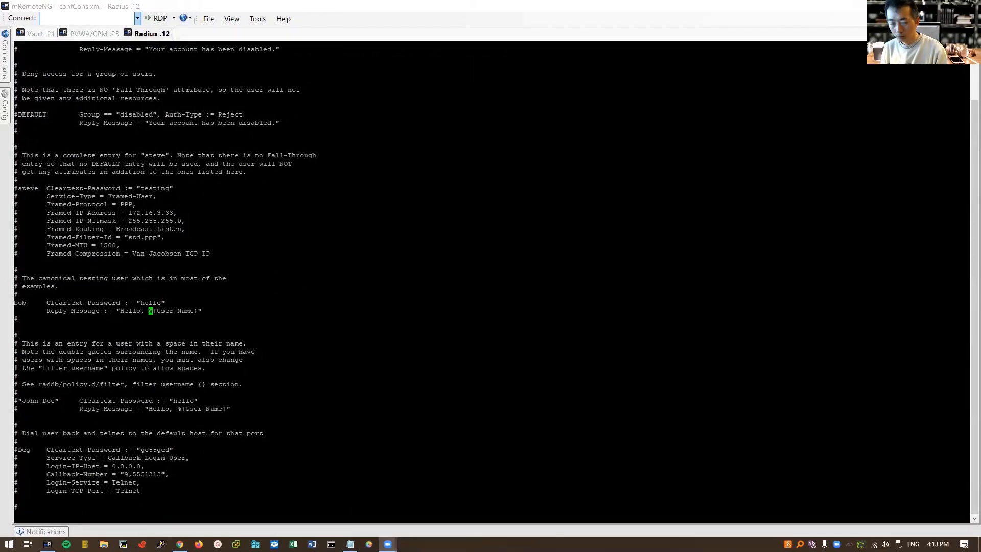
type(":q")
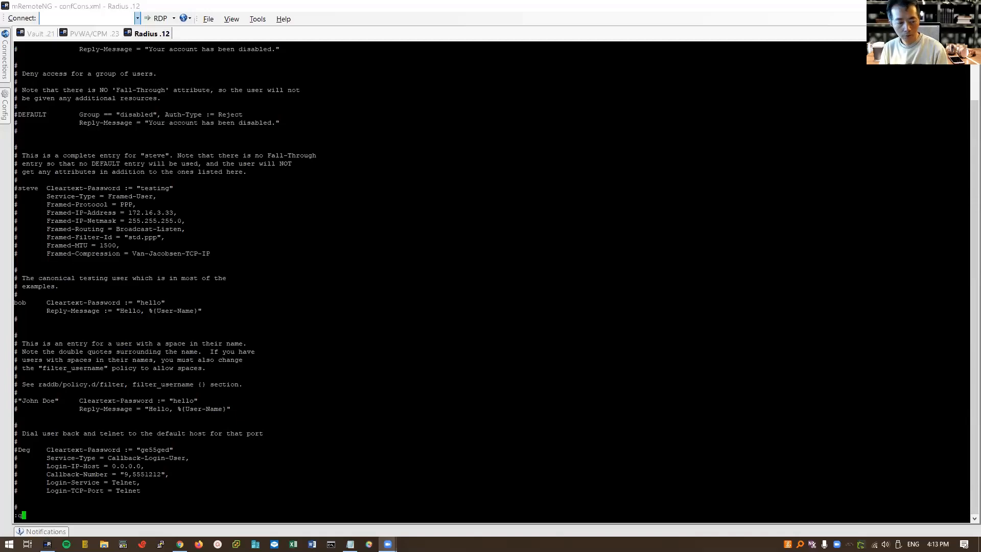
key("Return")
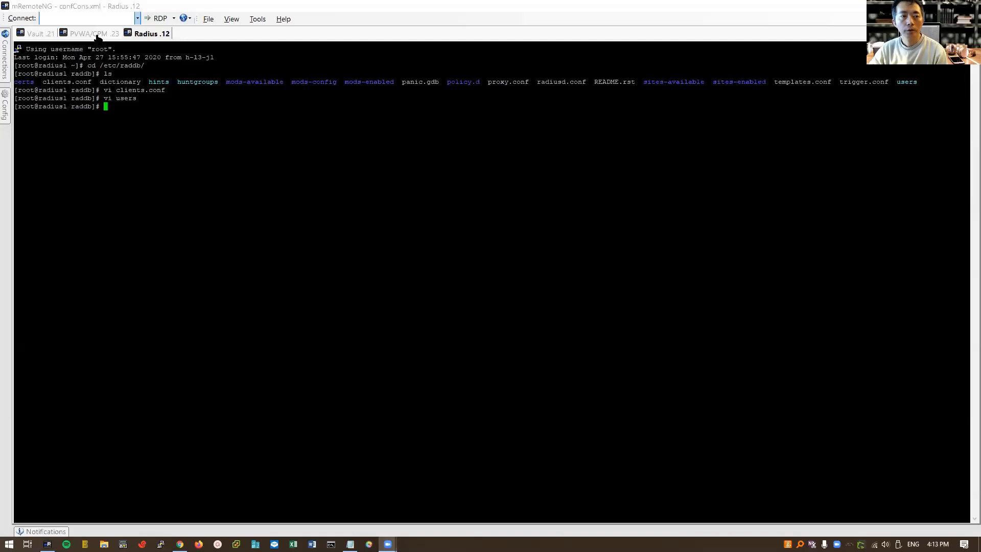
- On the Vault .21 desktop, open the Services console from Run and maximize it
left_click(35, 34)
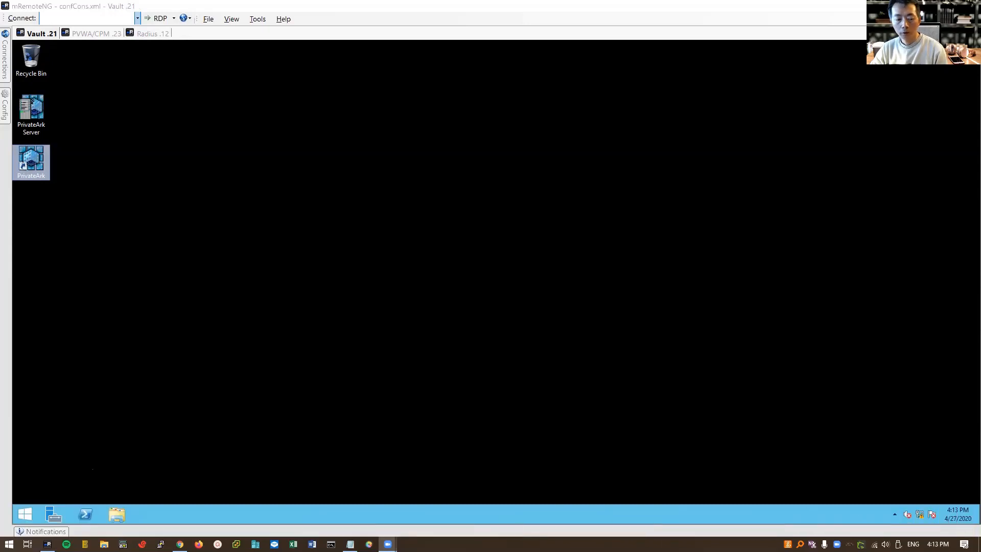
right_click(24, 514)
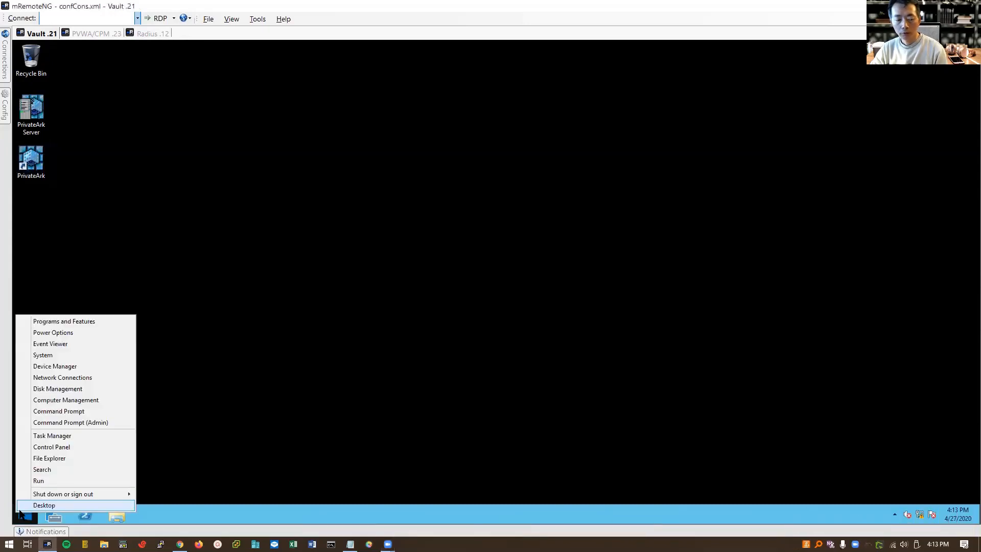
left_click(72, 481)
type("s")
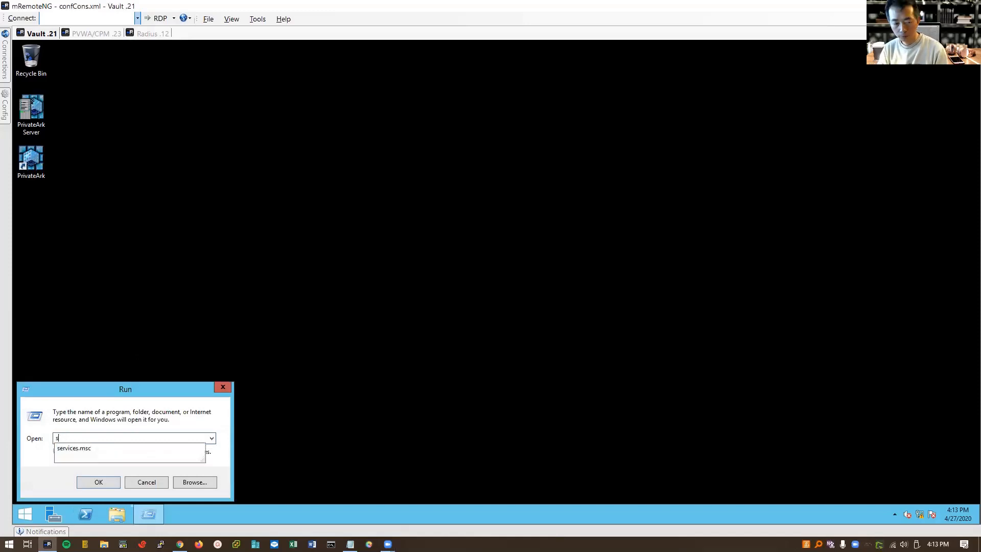
key("Down")
key("Return")
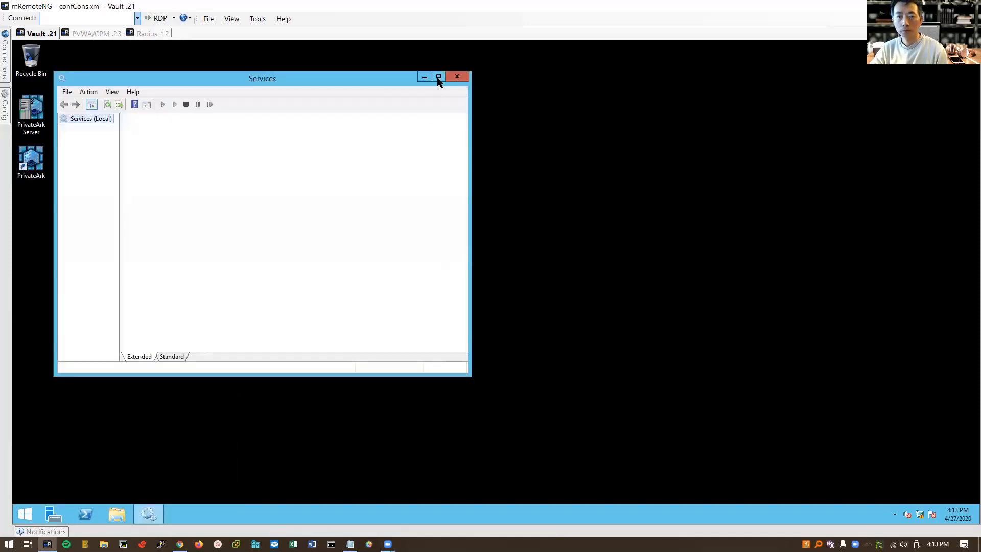
left_click(438, 76)
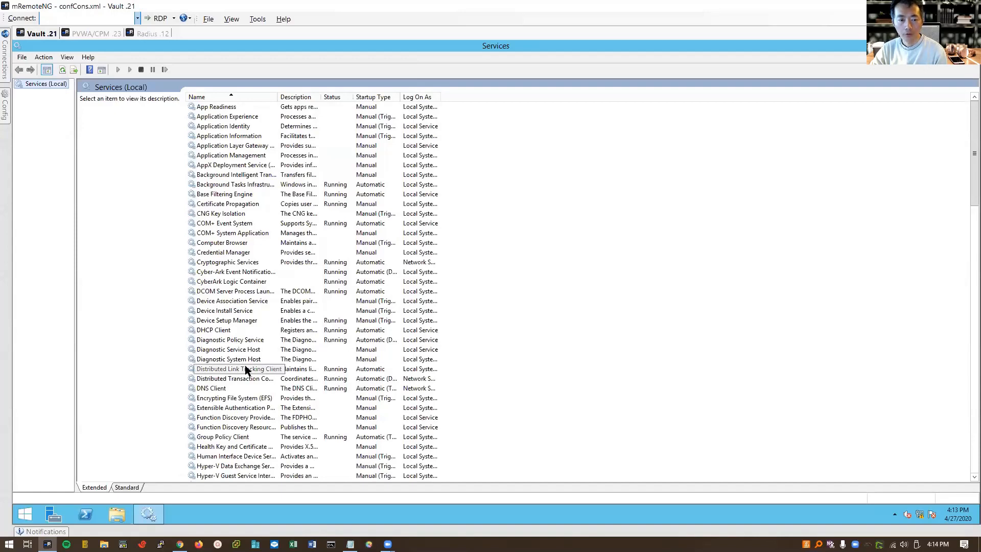
- Stop PrivateArk Server, also stopping the dependent Cyber-Ark Event Notification Engine
left_click(258, 388)
scroll(259, 393, "down", 9)
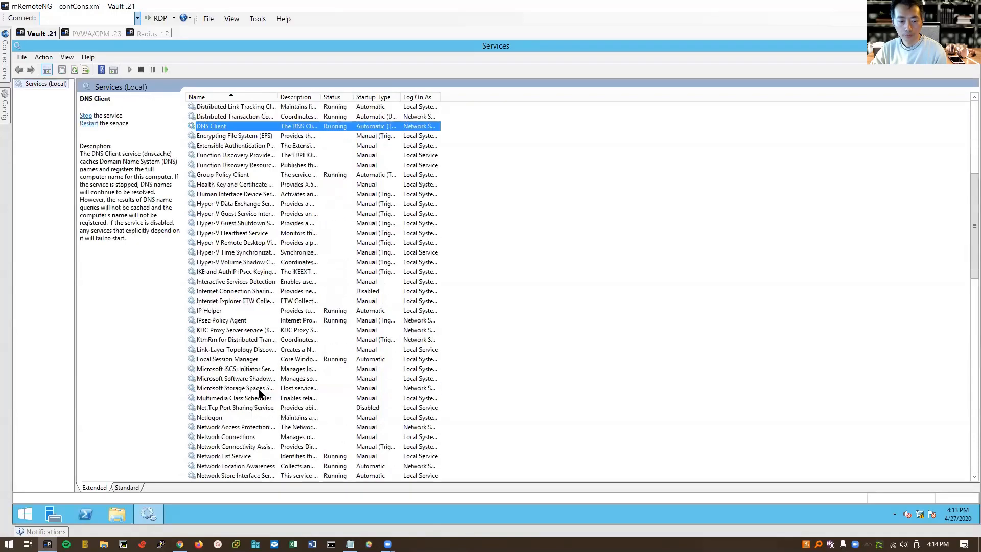
scroll(259, 393, "down", 9)
right_click(244, 321)
left_click(266, 340)
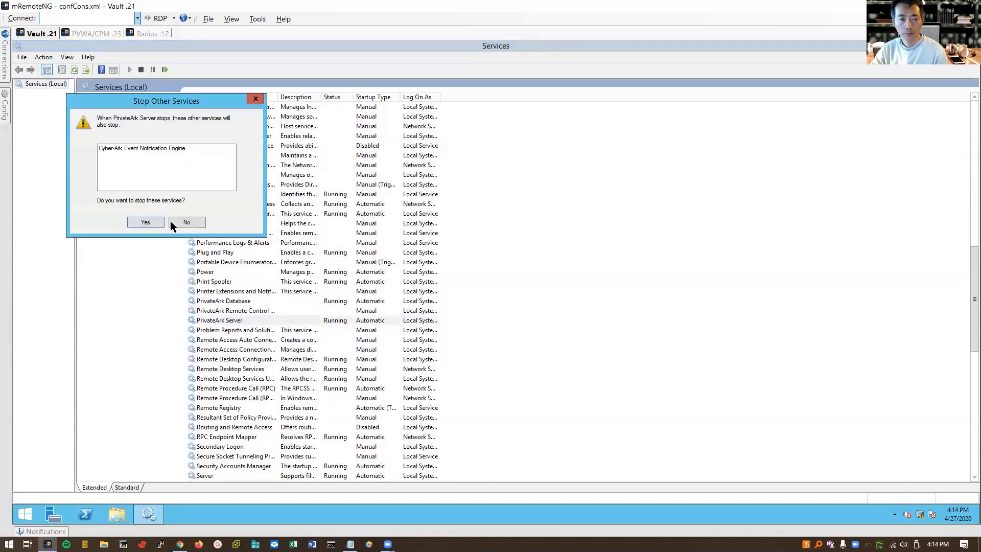
left_click(145, 223)
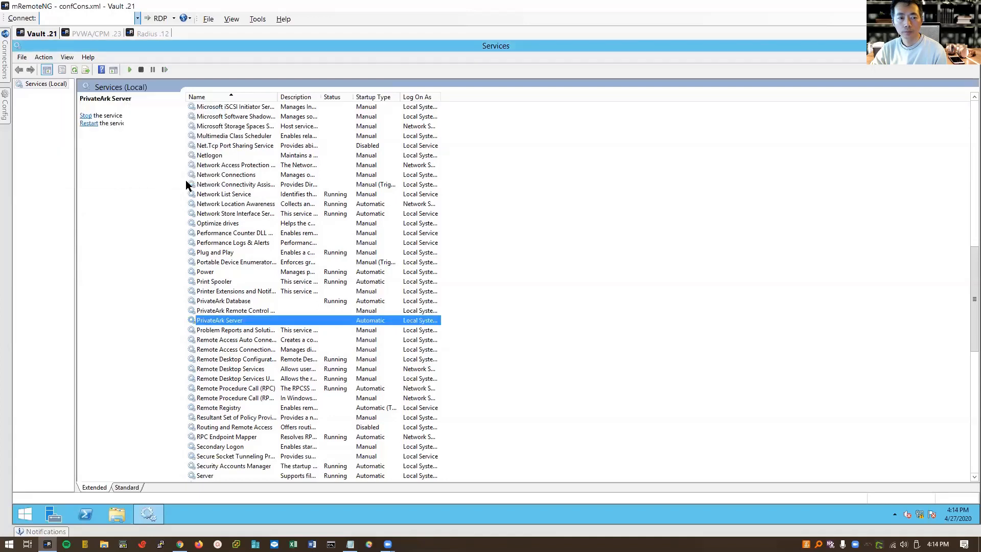
- Launch a Command Prompt by running cmd from the Run dialog
right_click(29, 514)
left_click(71, 480)
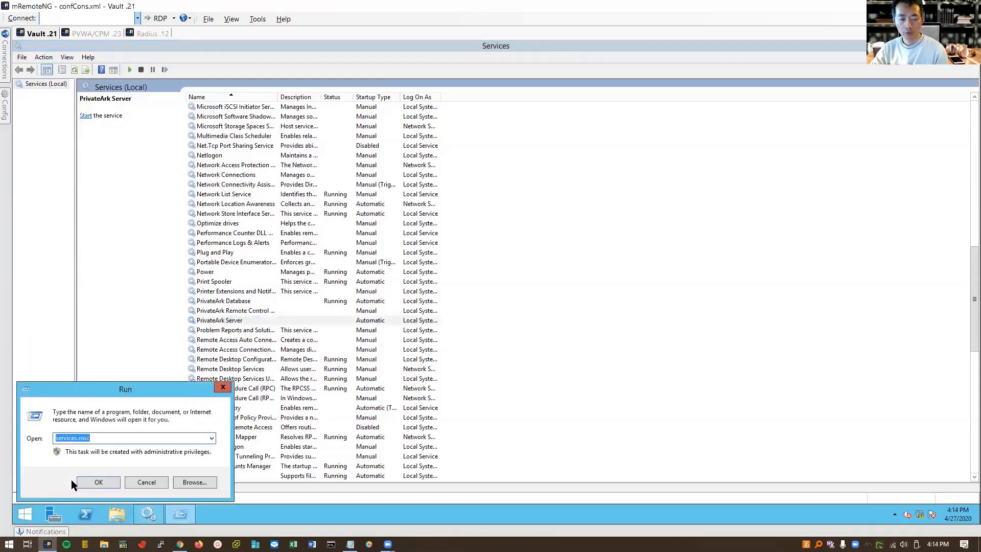
type("cmd")
key("Return")
- Start a Command Prompt as administrator and move it to the right side
right_click(197, 510)
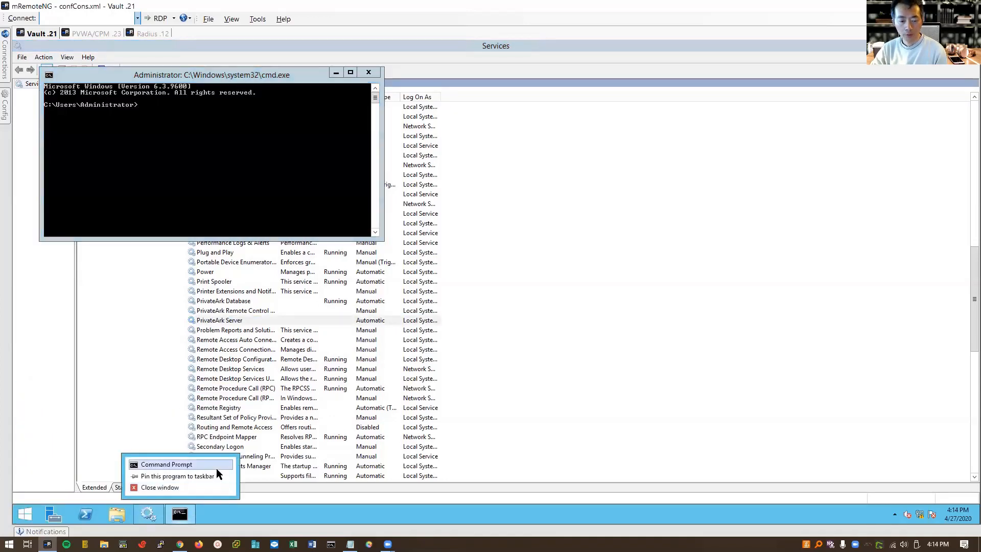
right_click(216, 466)
left_click(262, 436)
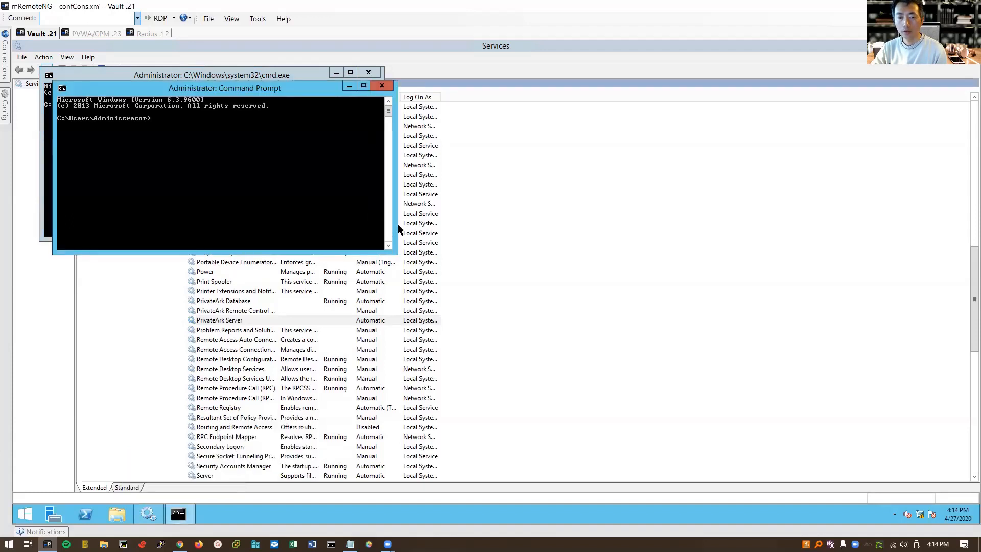
left_click_drag(304, 94, 624, 205)
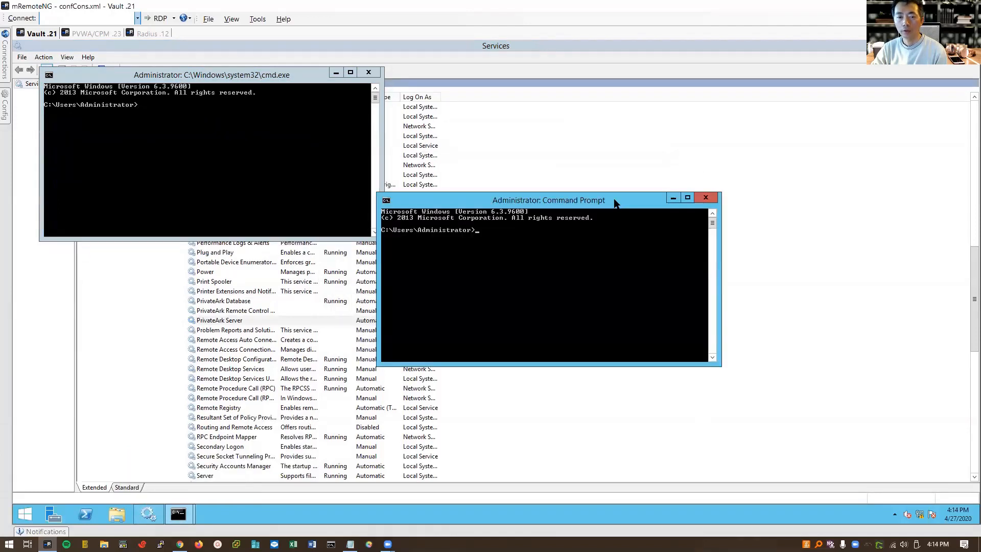
- Change into C:\Program Files (x86)\PrivateArk\Server, correcting the mistyped cd command
type("cd\\")
key("Return")
type("cdc \"Pr")
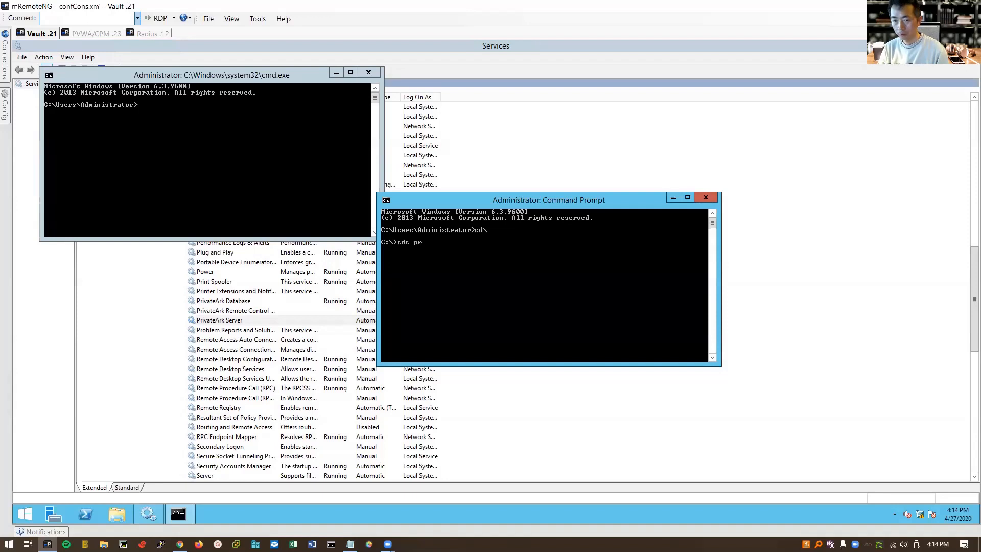
key("Tab")
key("Tab")
type("\\Pr")
key("Tab")
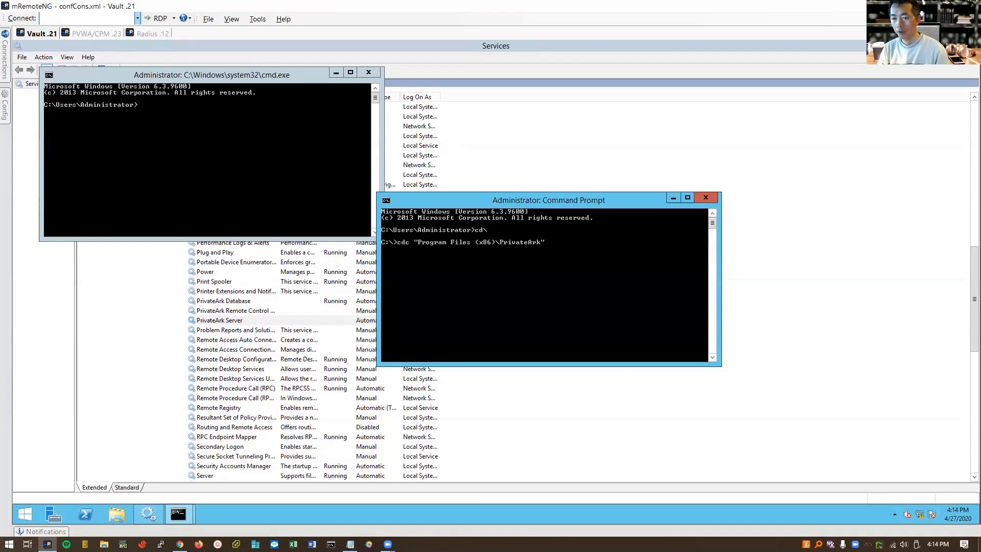
type("\\S")
key("Tab")
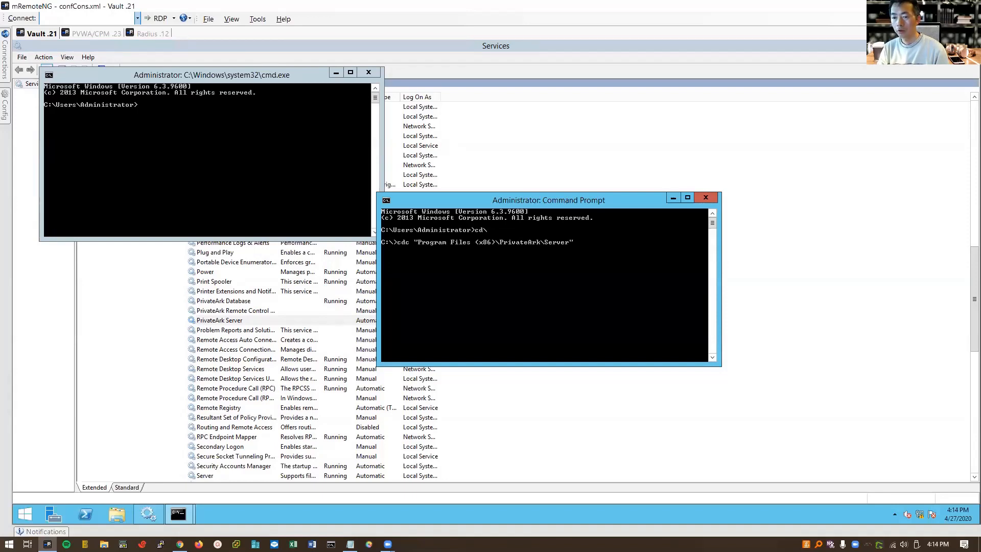
key("Return")
key("Up")
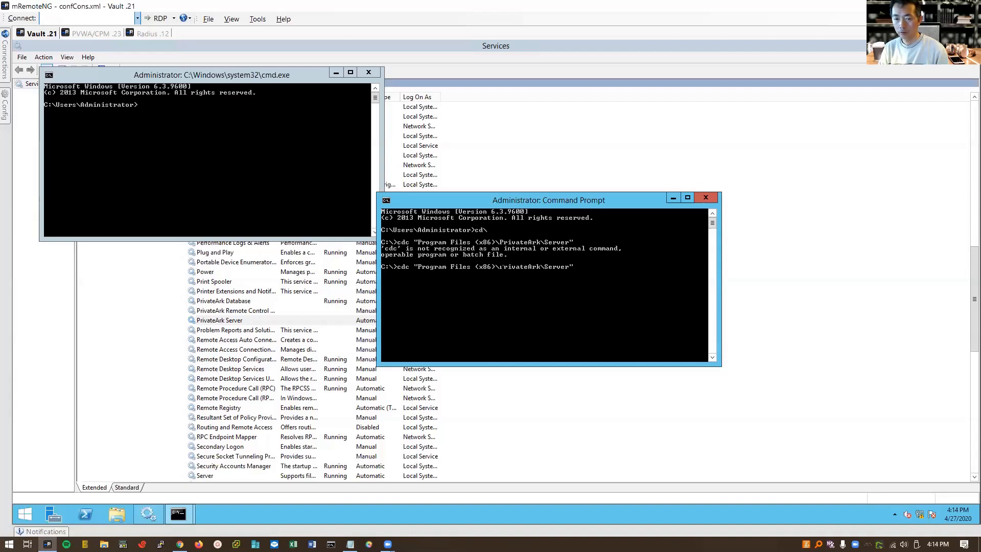
key("BackSpace")
type("\"")
key("BackSpace")
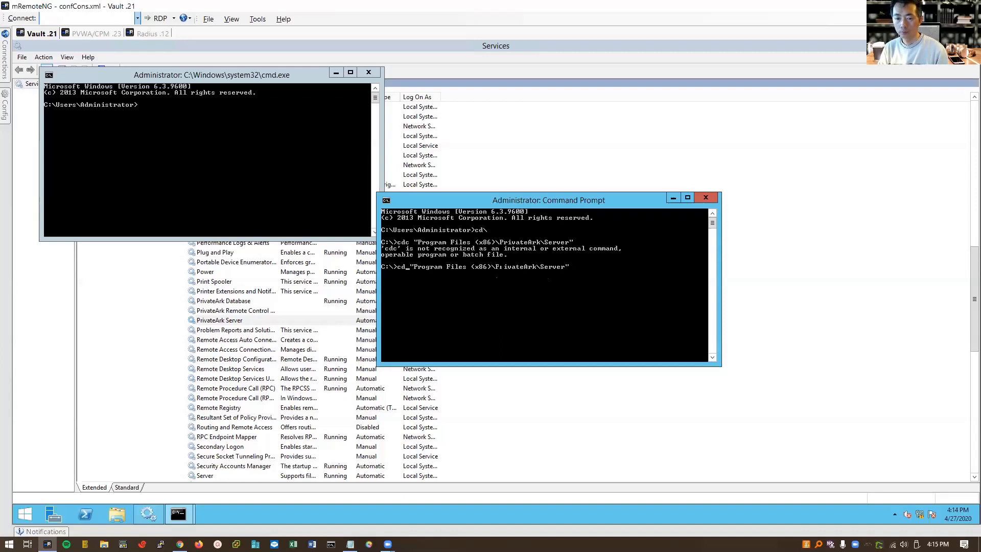
key("Return")
- List the Server folder's 29 files with dir
type("dir")
key("Return")
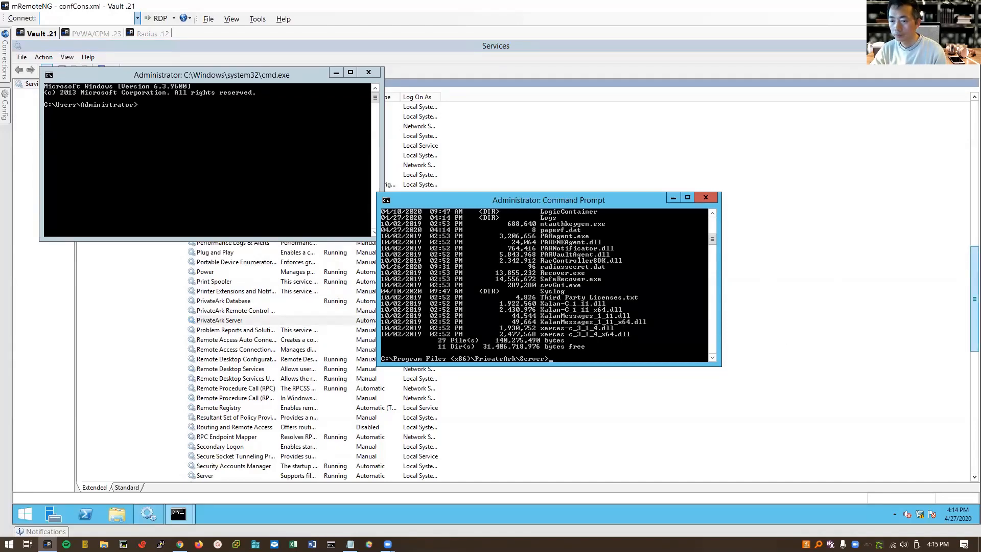
key("alt+Tab")
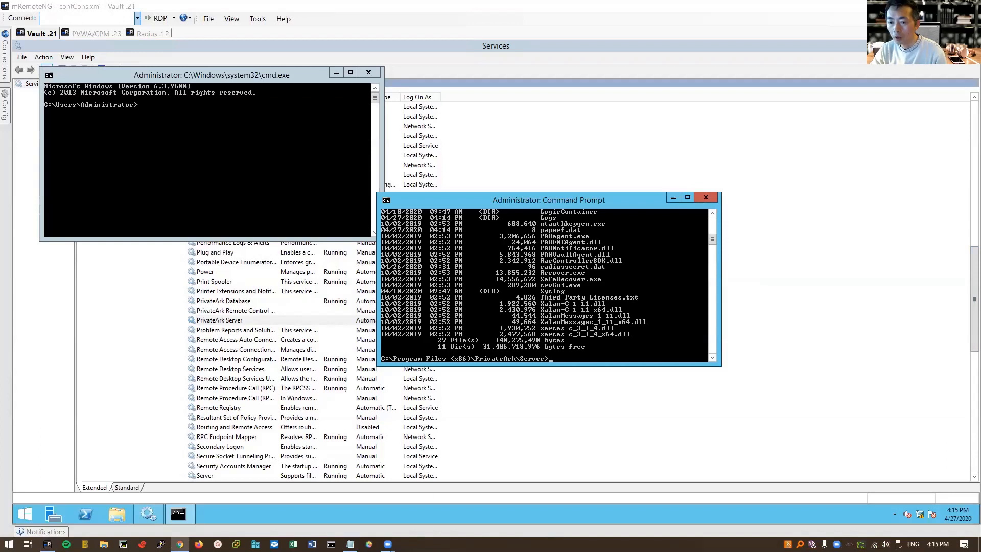
left_click(715, 223)
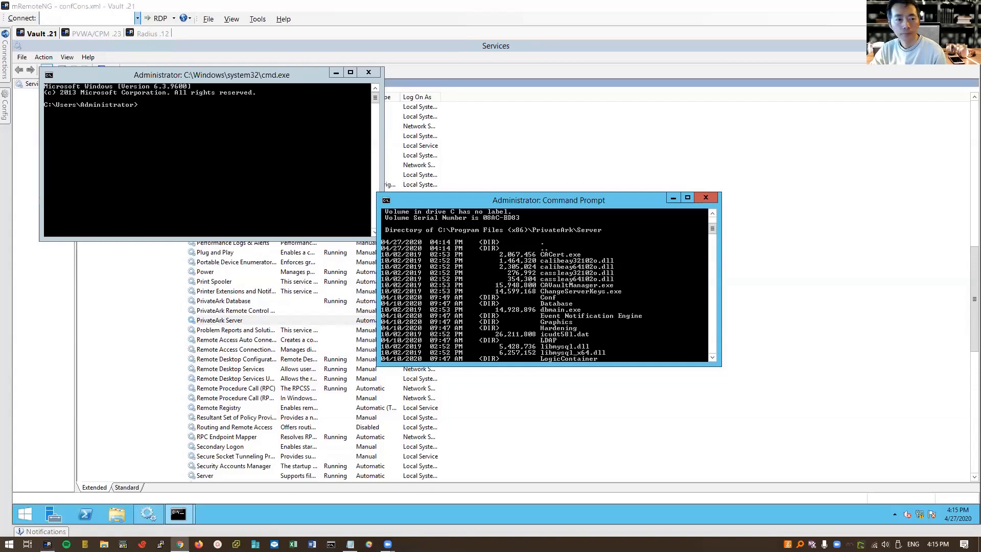
key("Return")
key("Return")
key("Return")
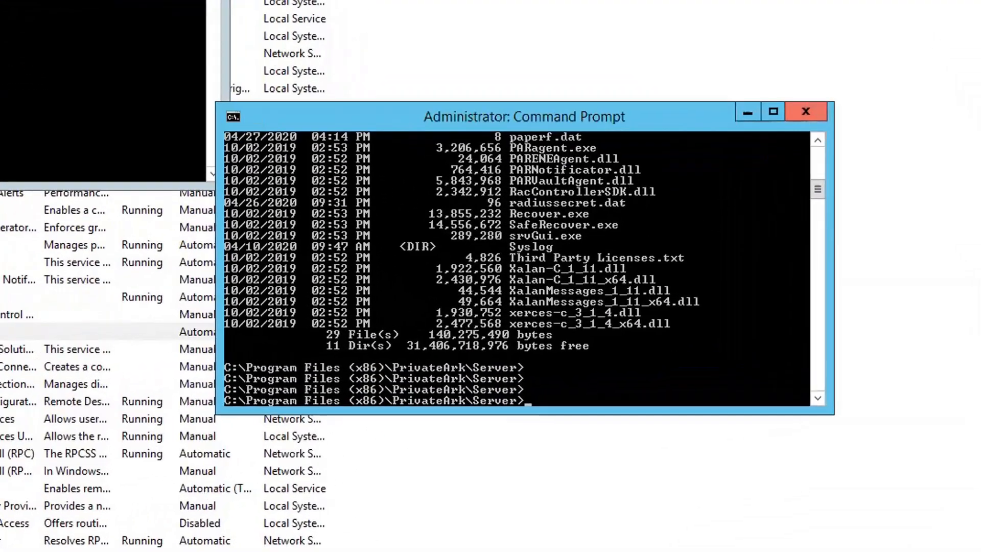
- Paste the CAVaultManager SecureSecretFiles command, rename its file to radiussecret.dat, and run it
right_click(718, 183)
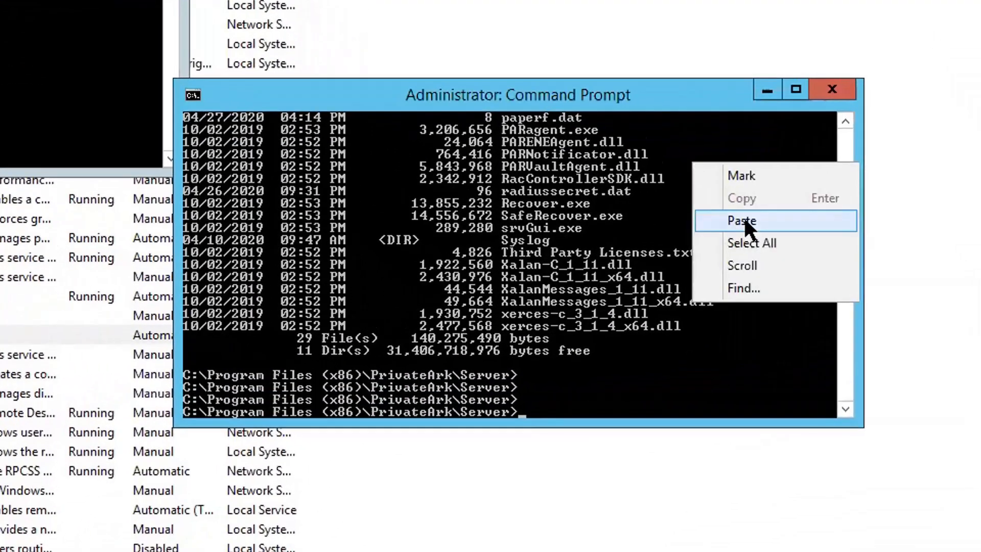
left_click(767, 240)
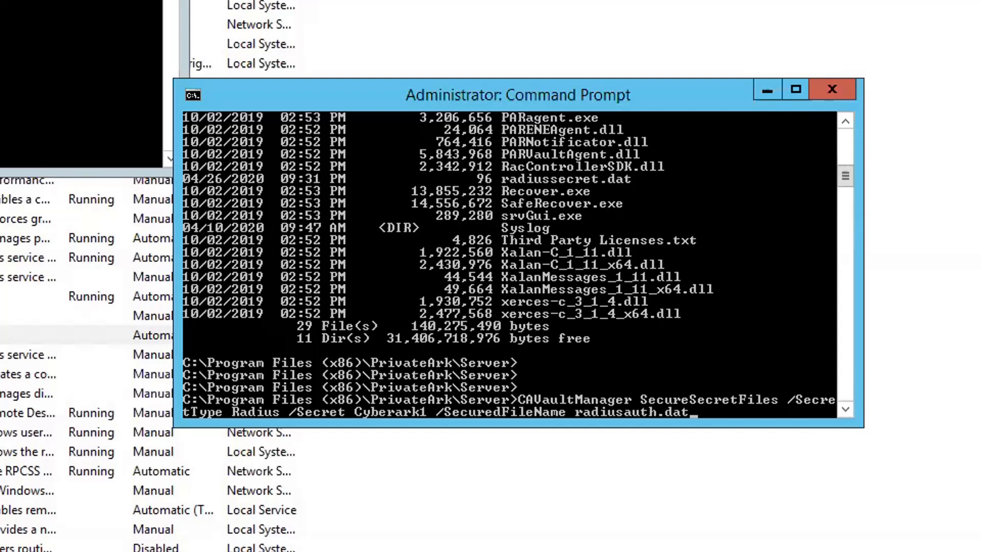
key("Left")
key("Left")
key("Left")
key("Left")
key("BackSpace")
key("BackSpace")
key("BackSpace")
key("BackSpace")
type("secret")
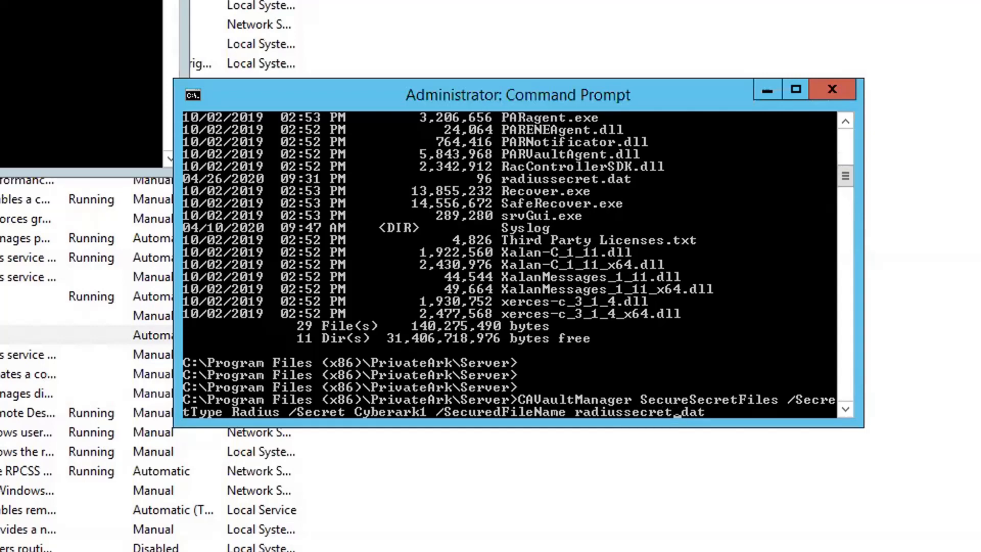
key("Return")
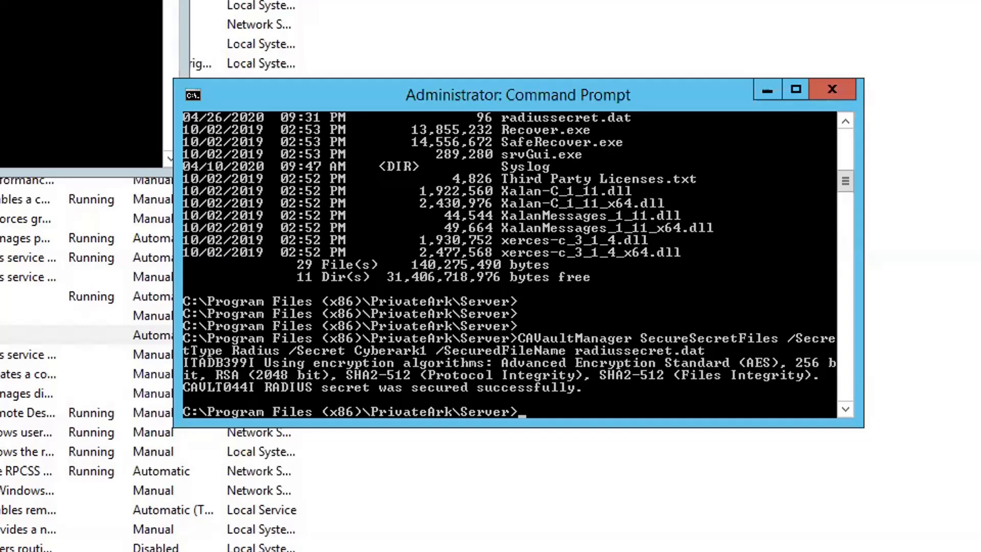
- Go into the Conf folder and open dbparm.ini in Notepad
type("cd")
type("Conf")
key("Return")
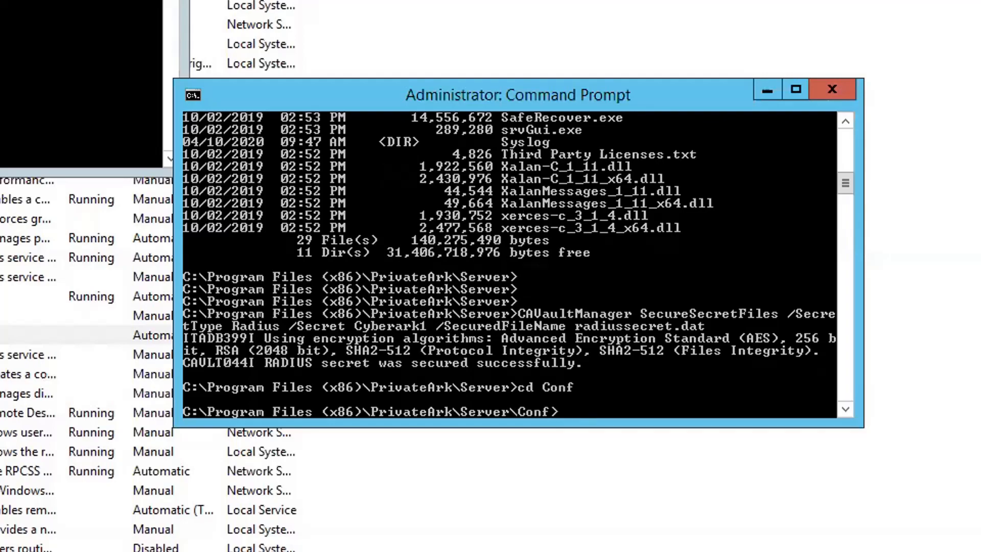
type("notepad")
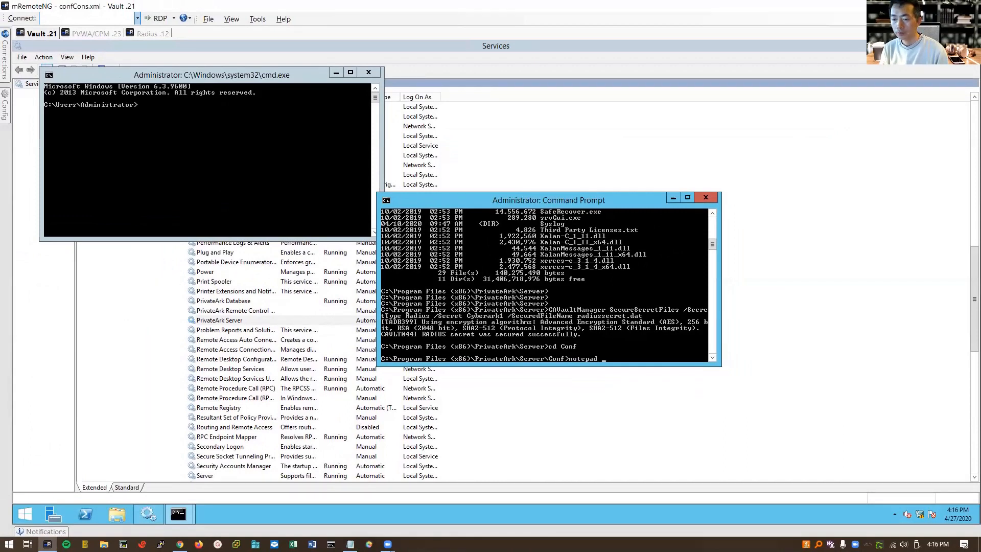
type("dbparm.ini")
key("Return")
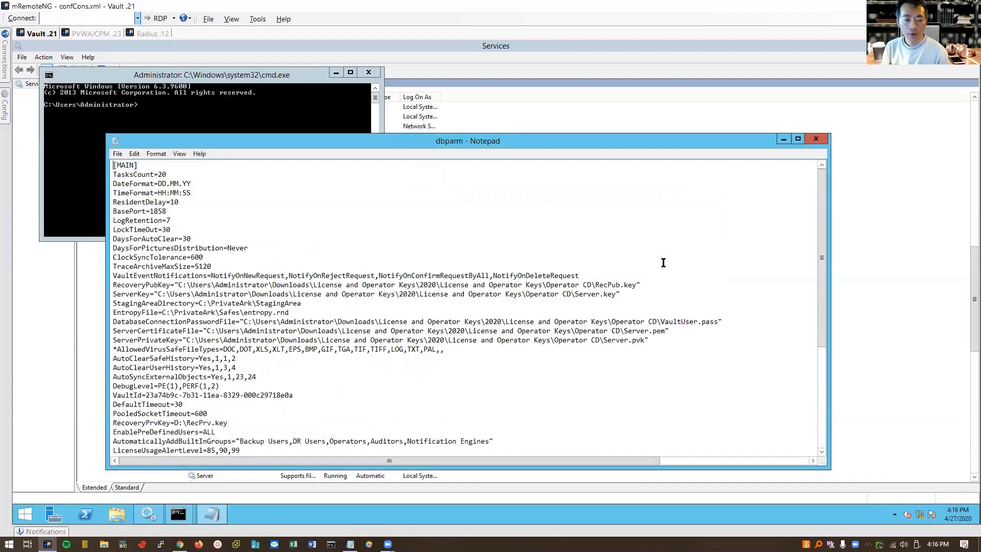
- Check the [Radius] line RadiusServersInfo=192.168.2.12;1812;vault1;radiussecret.dat, then switch to Radius .12
key("Down")
key("Down")
key("Down")
key("Down")
key("Down")
key("Down")
key("Down")
key("Down")
key("Down")
key("Down")
key("Down")
key("Down")
key("Down")
key("Down")
key("Down")
key("Down")
key("Down")
key("Down")
key("Down")
key("Down")
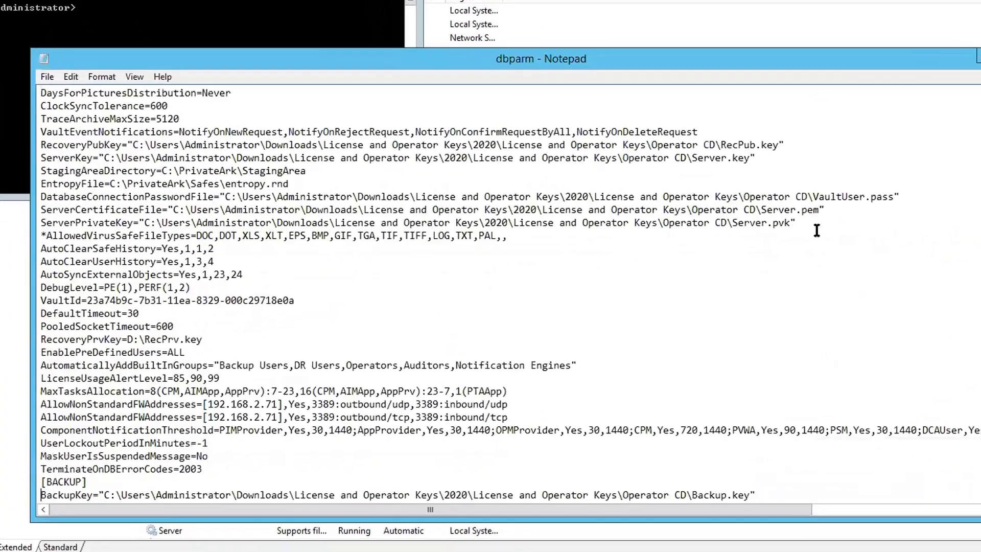
key("Down")
key("Down")
key("Down")
key("Down")
key("Down")
key("Down")
key("Down")
key("Down")
key("Down")
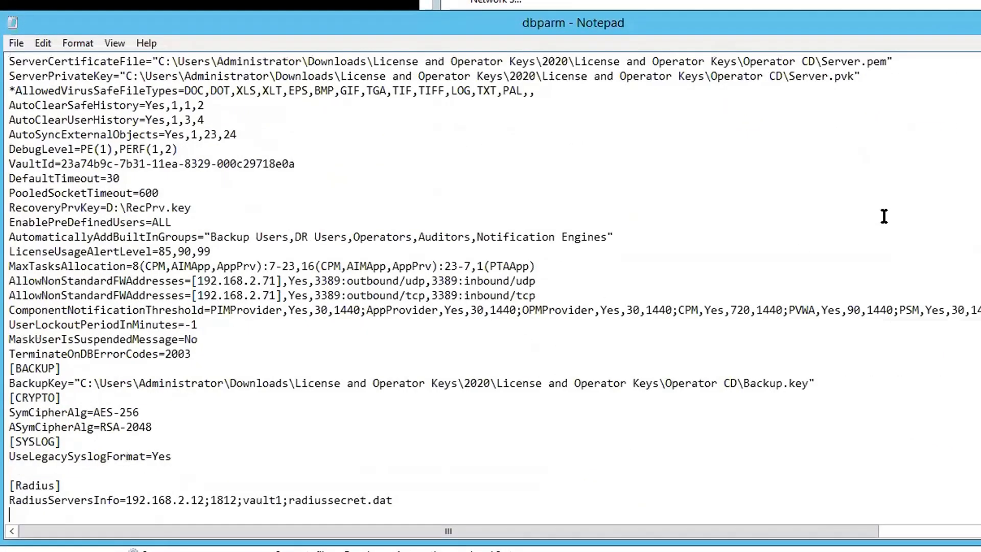
key("Up")
key("Up")
key("Down")
key("Right")
key("Right")
key("Right")
key("Right")
key("Right")
key("Right")
key("Right")
key("Right")
key("Right")
key("Right")
key("Right")
key("Right")
key("Right")
key("Right")
key("Right")
key("Right")
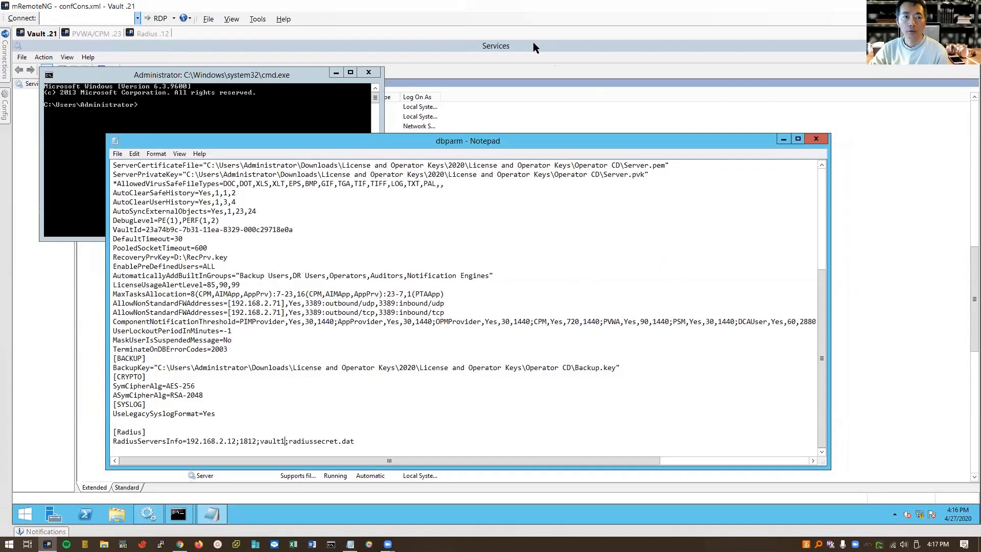
left_click(152, 34)
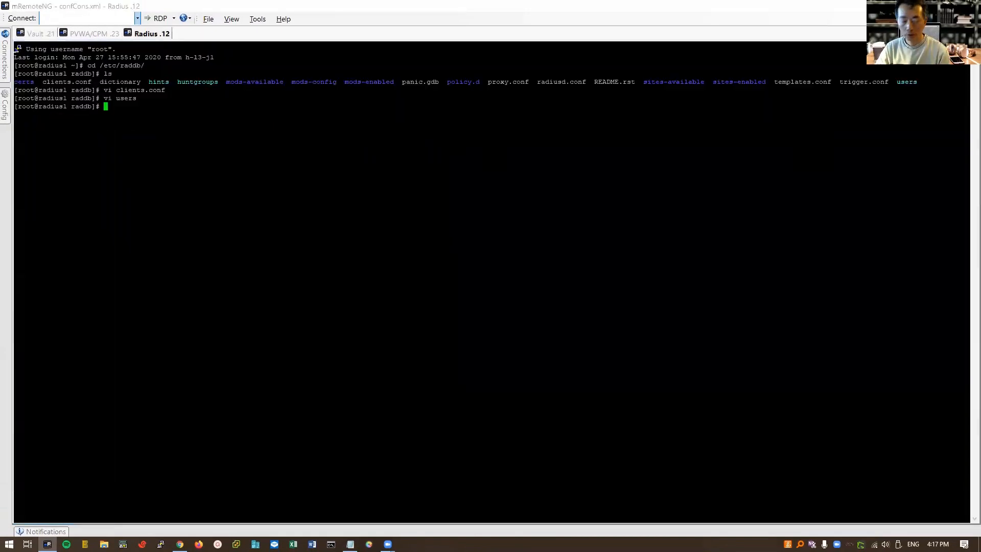
- Run hostname on the Radius server to confirm radius1, then return to Vault .21
type("hostname")
key("Return")
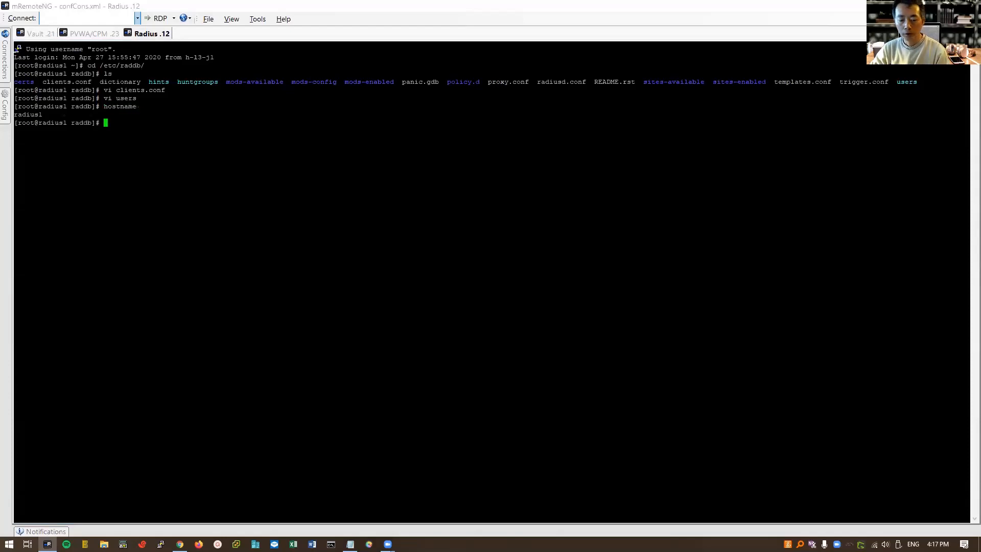
left_click(97, 34)
left_click(41, 33)
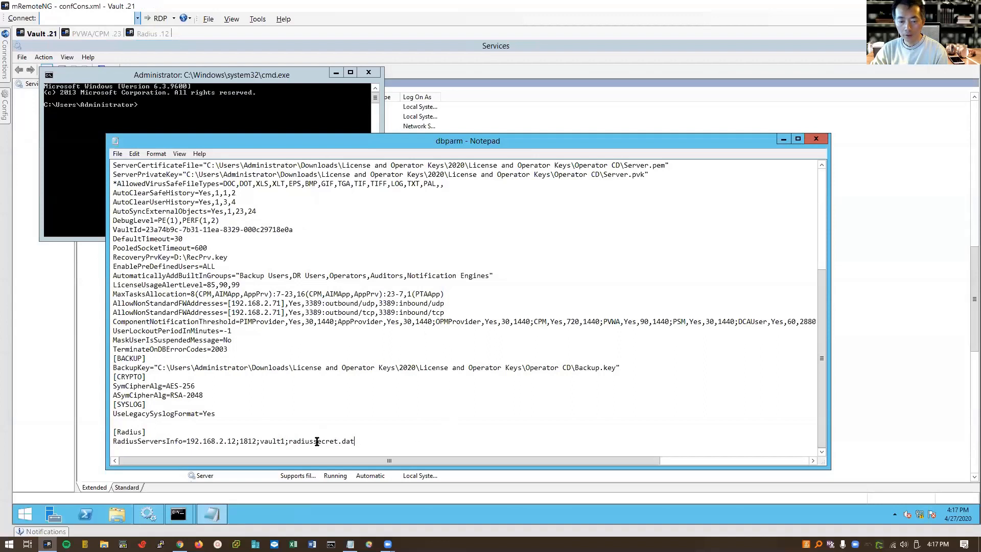
- Close the dbparm.ini Notepad window
left_click_drag(313, 441, 337, 441)
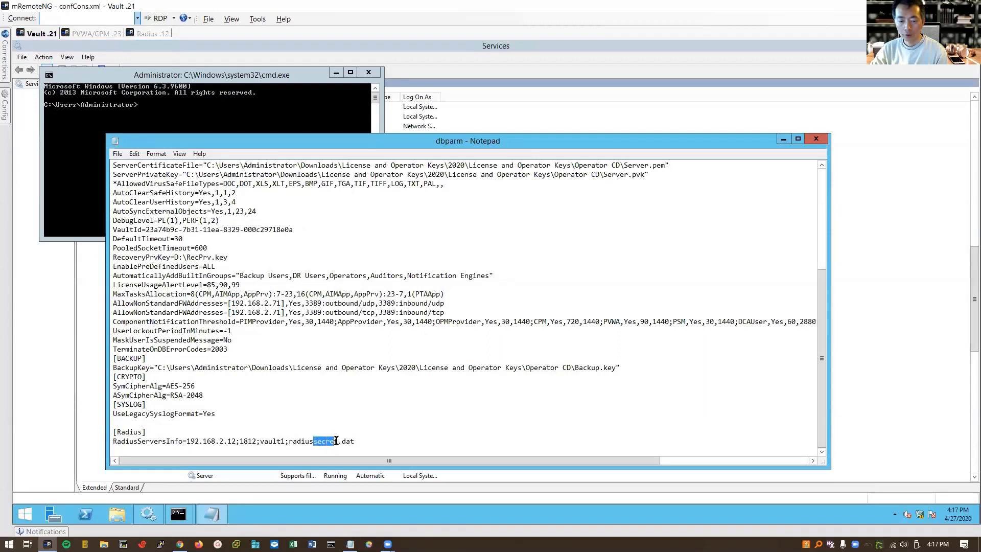
left_click(362, 442)
left_click(817, 139)
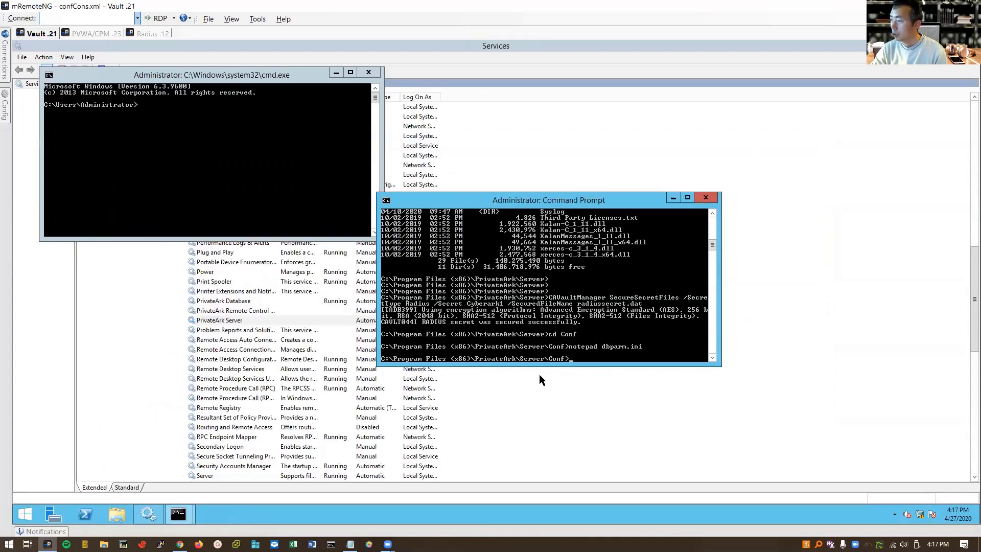
- Start PrivateArk Server, then the Cyber-Ark Event Notification Engine, widening the Name column
left_click(253, 320)
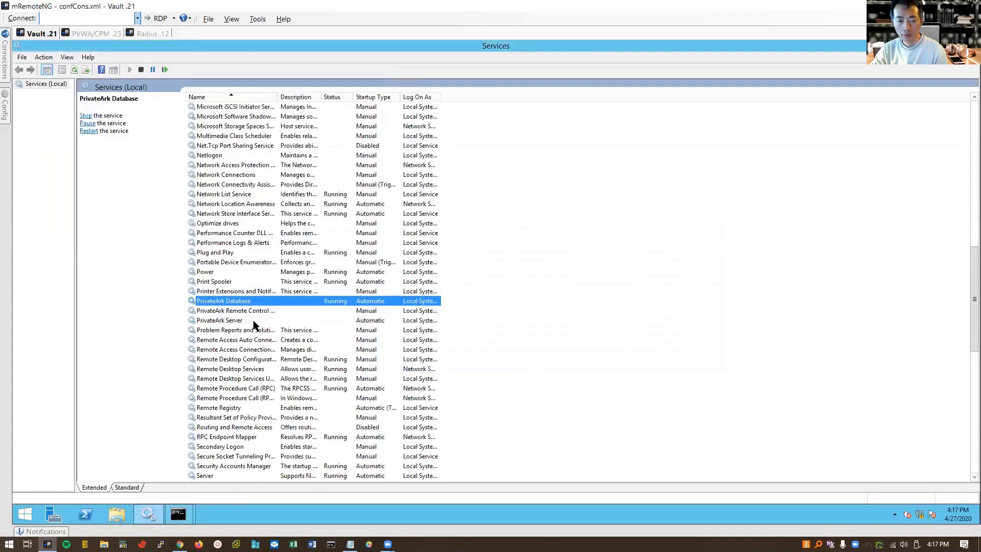
right_click(255, 322)
left_click(278, 329)
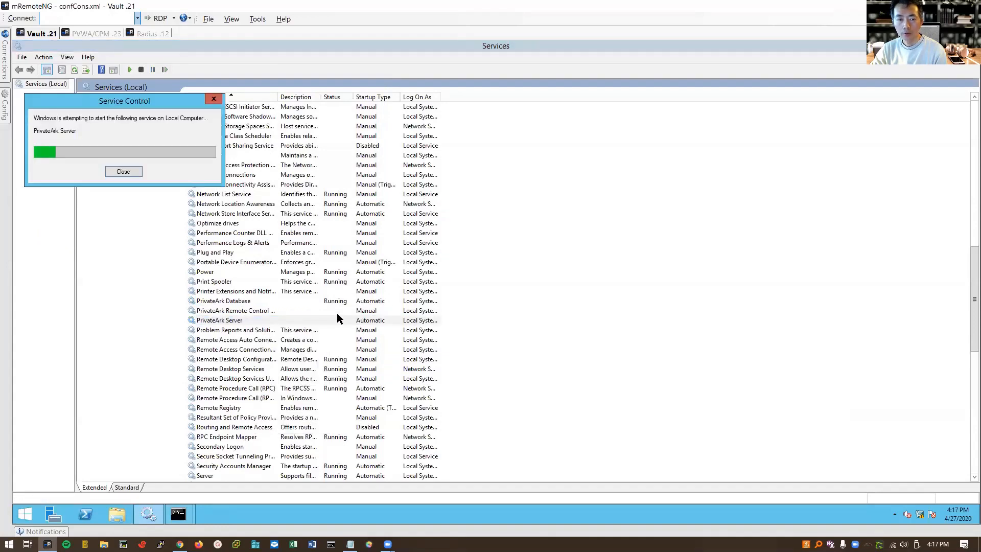
scroll(336, 318, "up", 20)
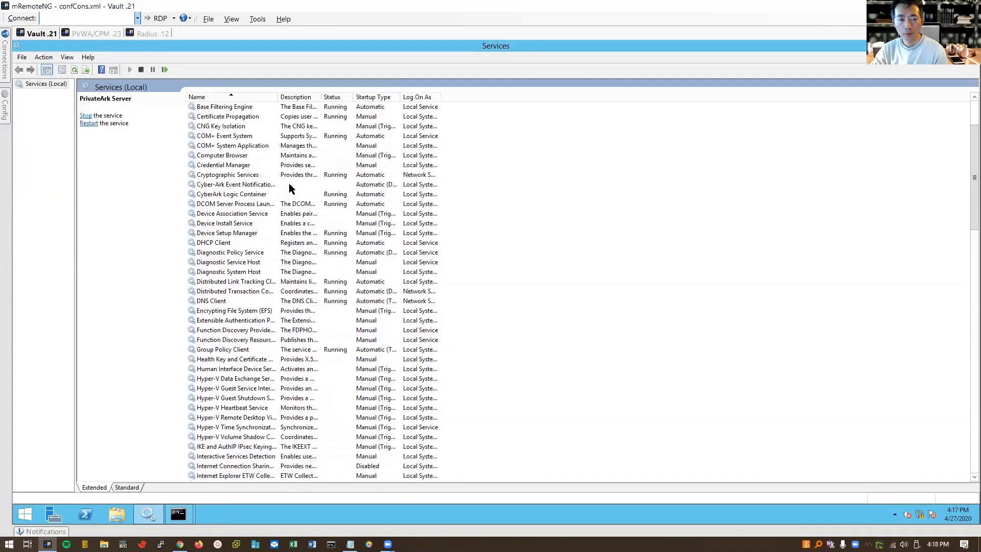
left_click(268, 185)
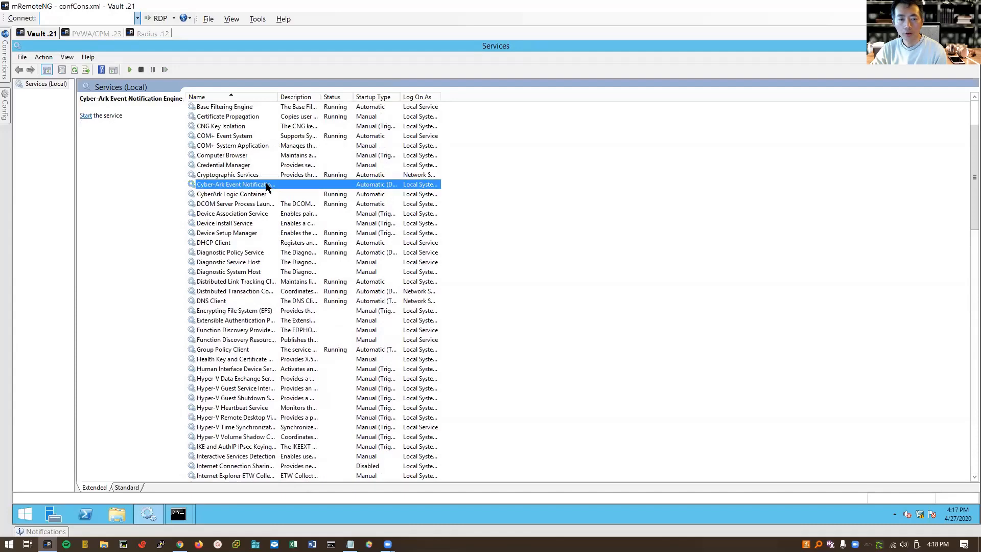
right_click(266, 185)
left_click(280, 190)
left_click_drag(279, 97, 321, 96)
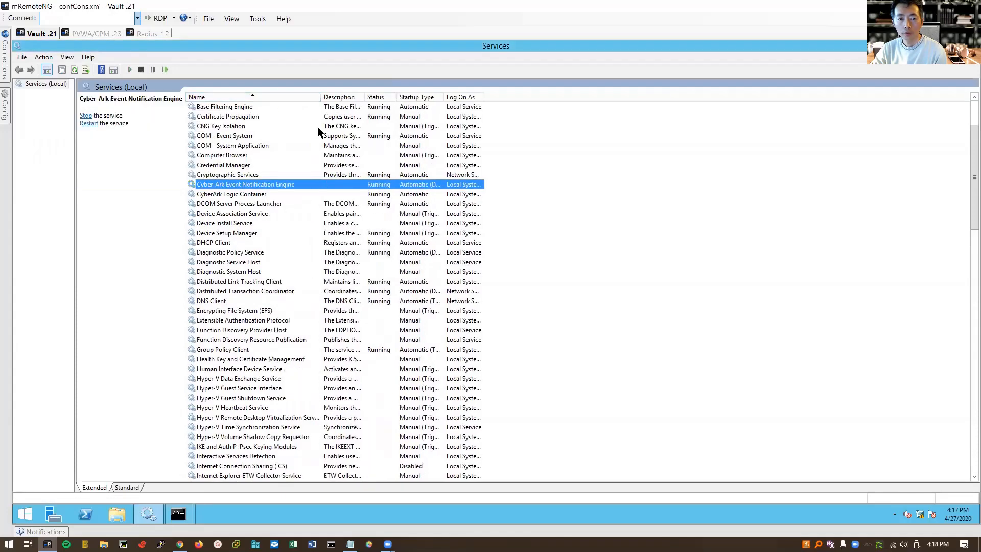
scroll(417, 314, "down", 5)
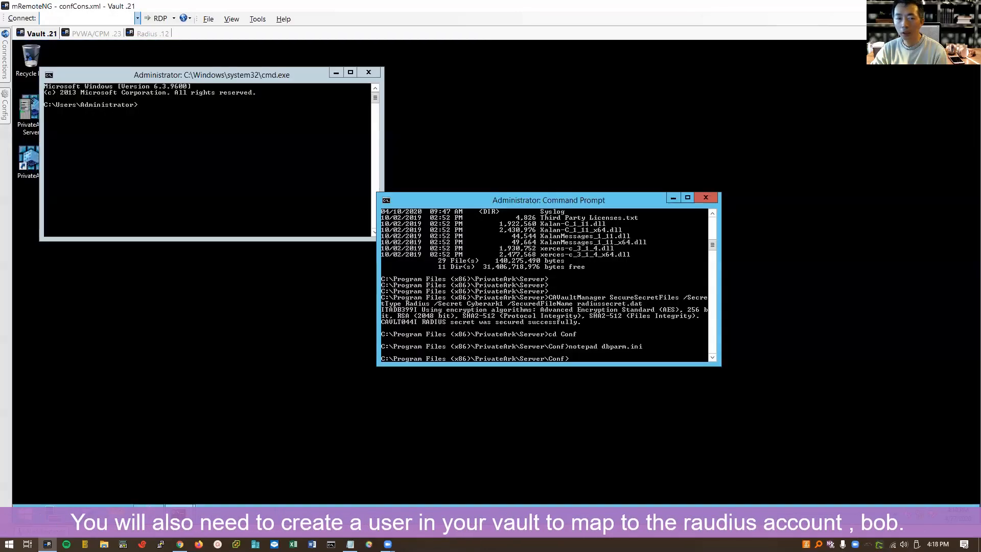
- Close the spare command prompt and log on to vault 192.168.2.21 in PrivateArk
left_click(368, 73)
double_click(46, 160)
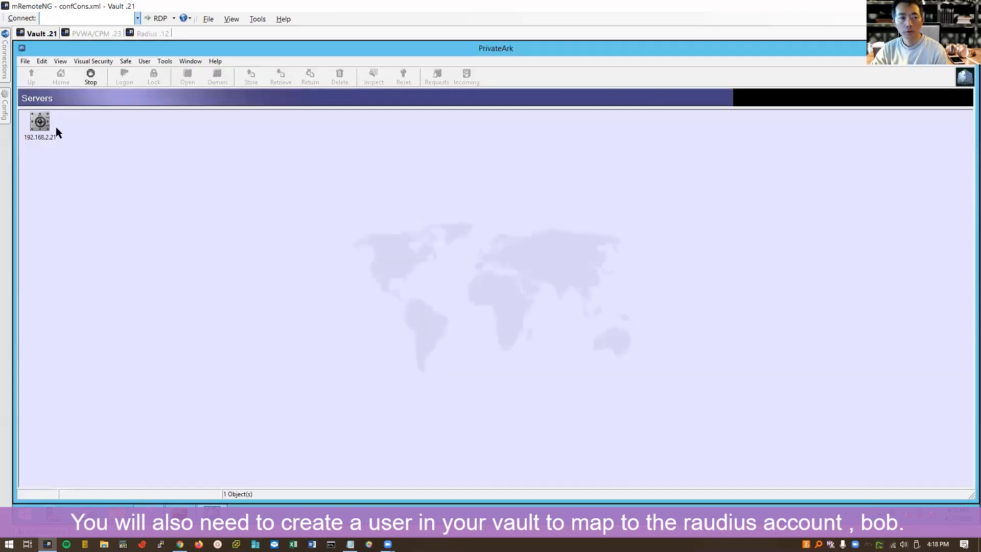
double_click(43, 127)
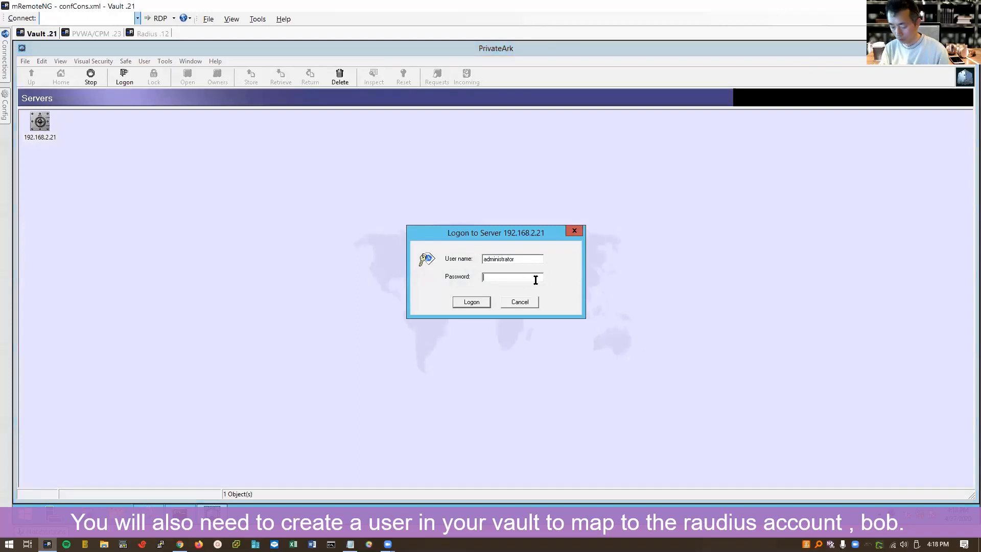
type("********")
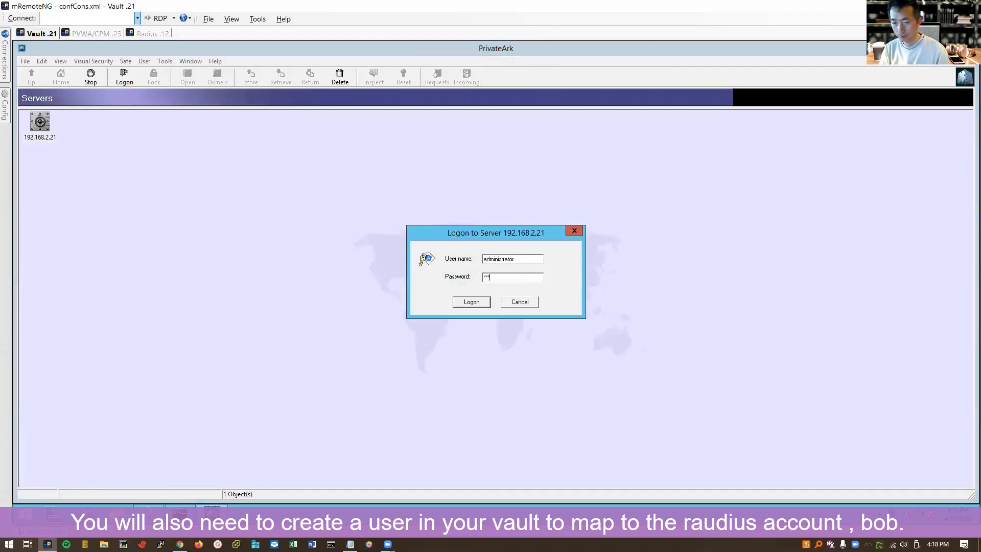
key("Return")
- Open Tools > Administrative Tools > Users and Groups and choose to add a new user
left_click(165, 61)
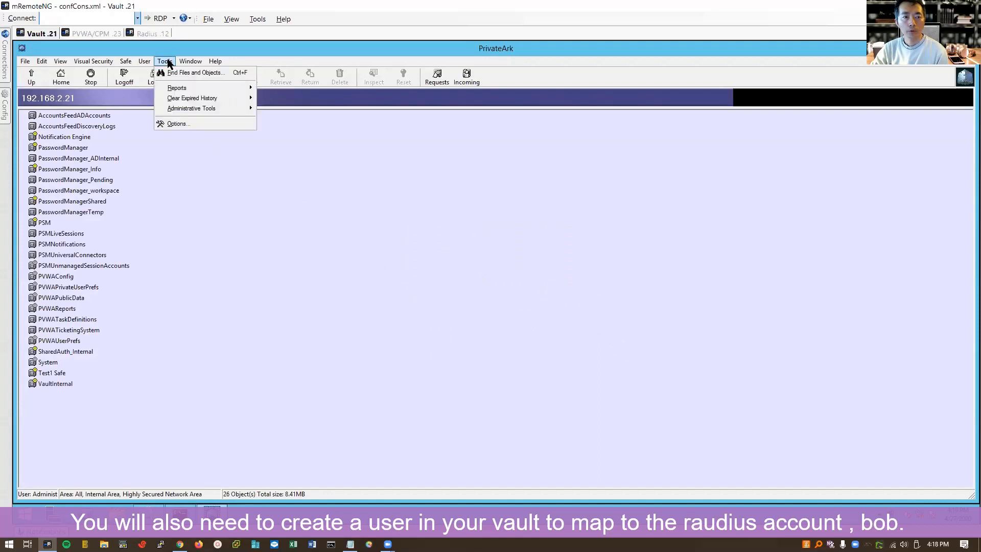
mouse_move(186, 109)
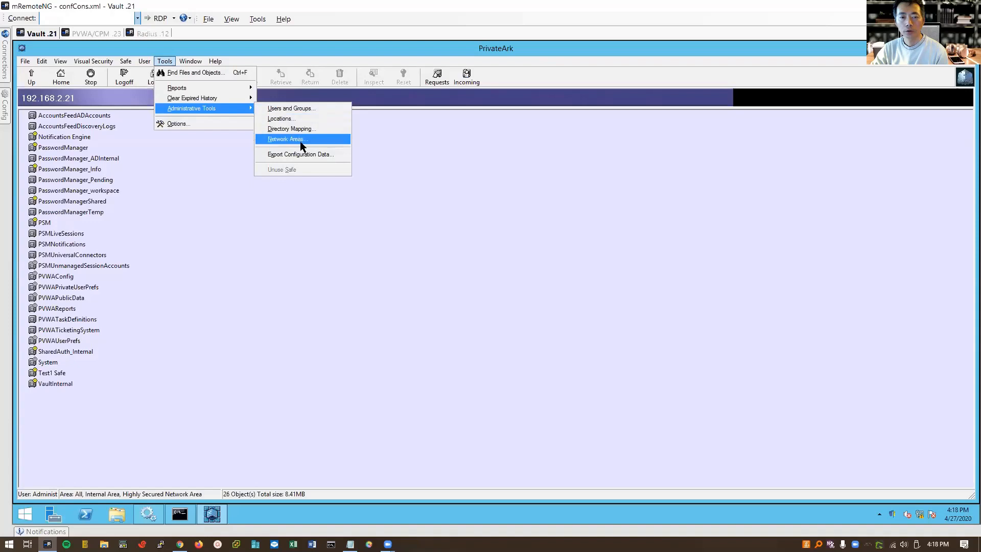
left_click(304, 109)
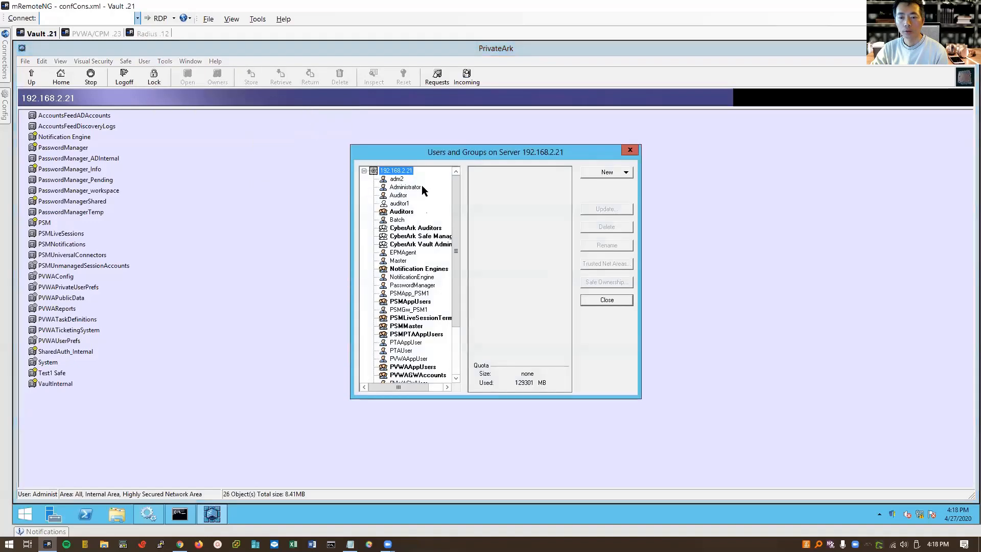
left_click(617, 177)
- Start a new vault user named bob and keep EPVUser as its user type
left_click(618, 184)
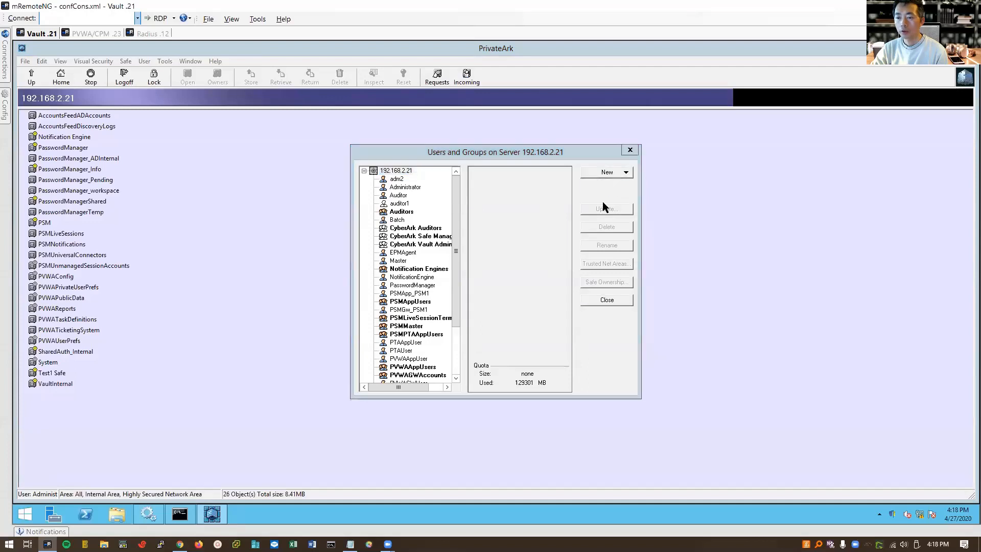
type("bob")
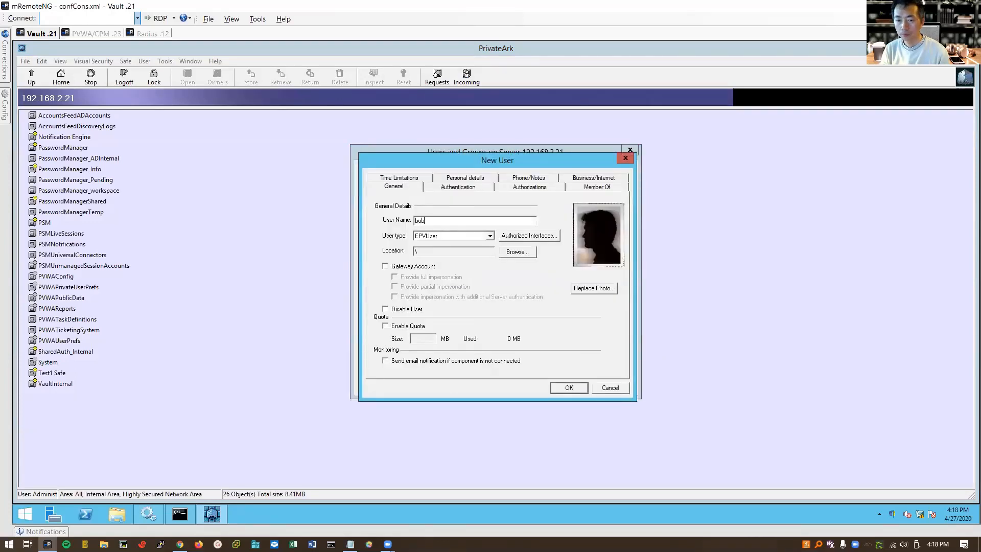
left_click(489, 236)
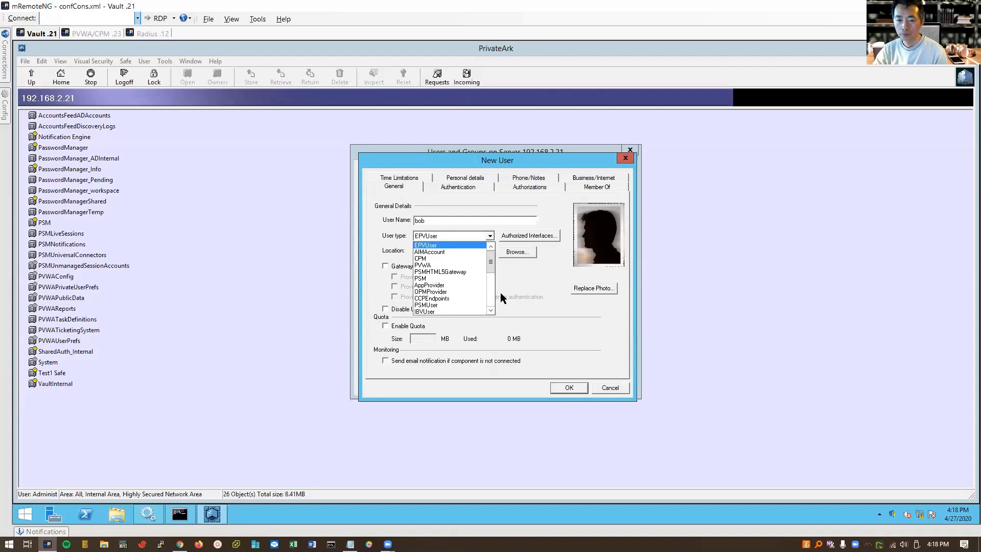
left_click(516, 295)
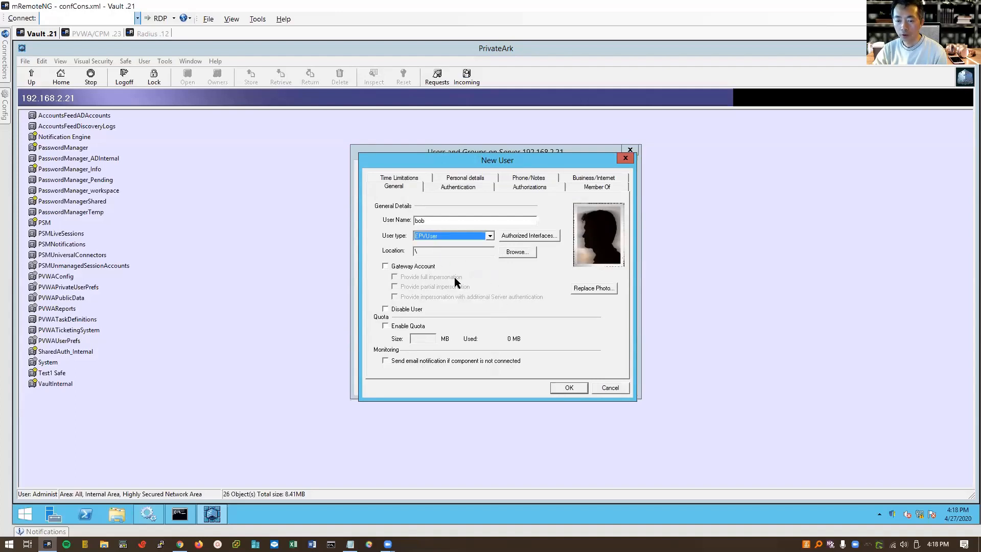
- Set bob's authentication method to RADIUS Authentication
left_click(455, 188)
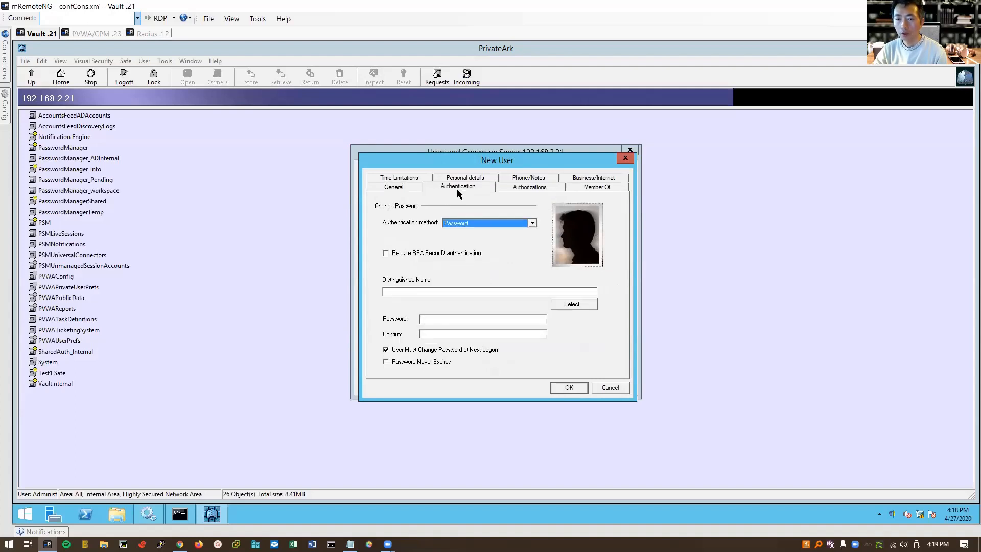
left_click(503, 224)
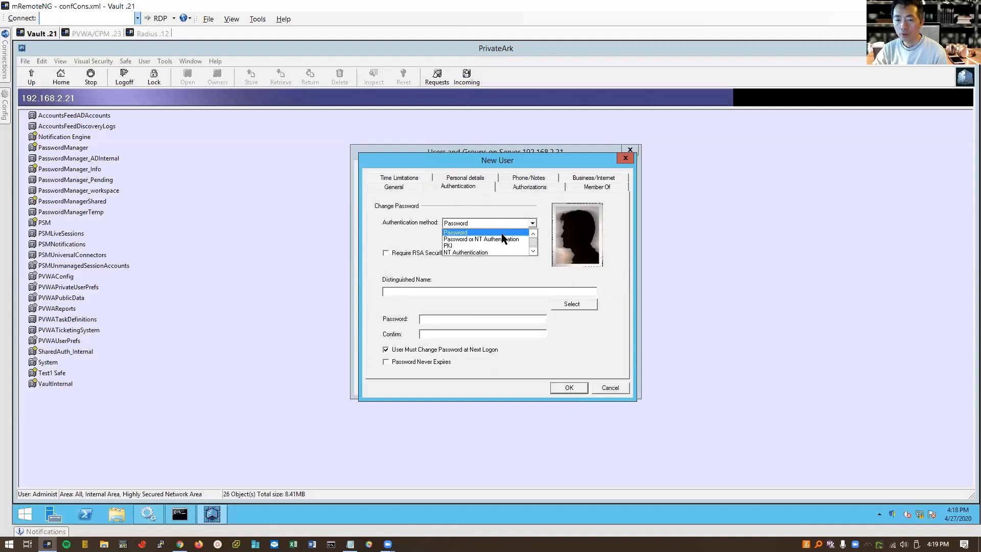
scroll(505, 249, "down", 1)
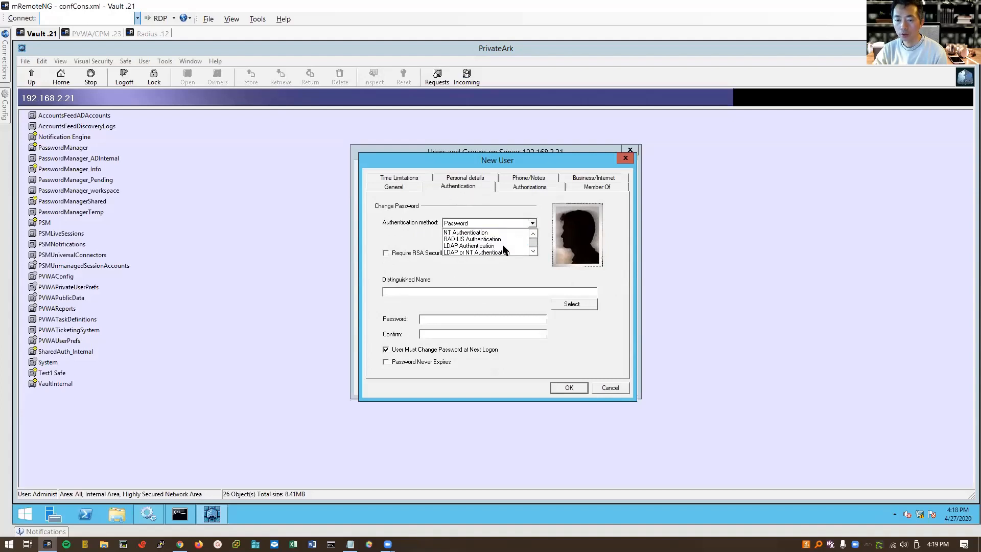
left_click(492, 238)
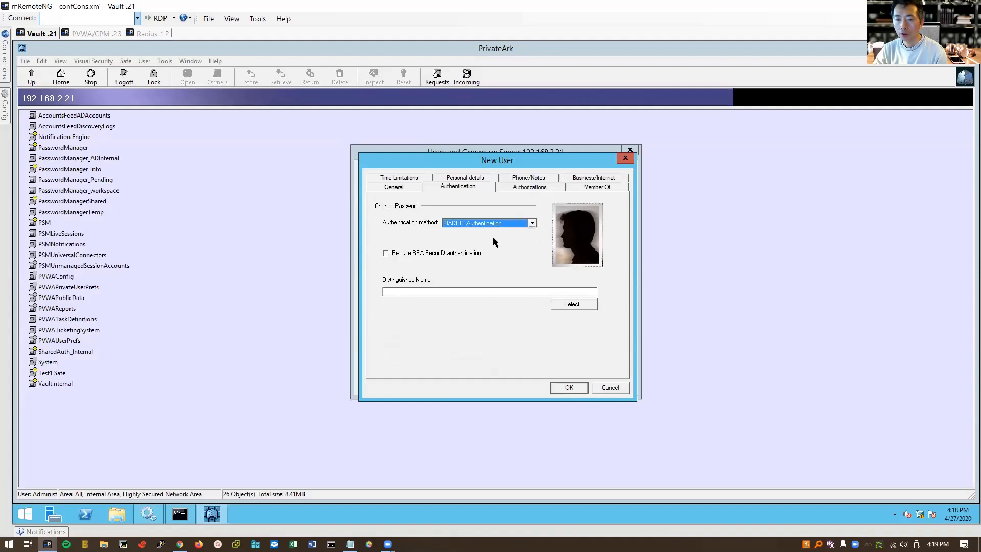
left_click(495, 223)
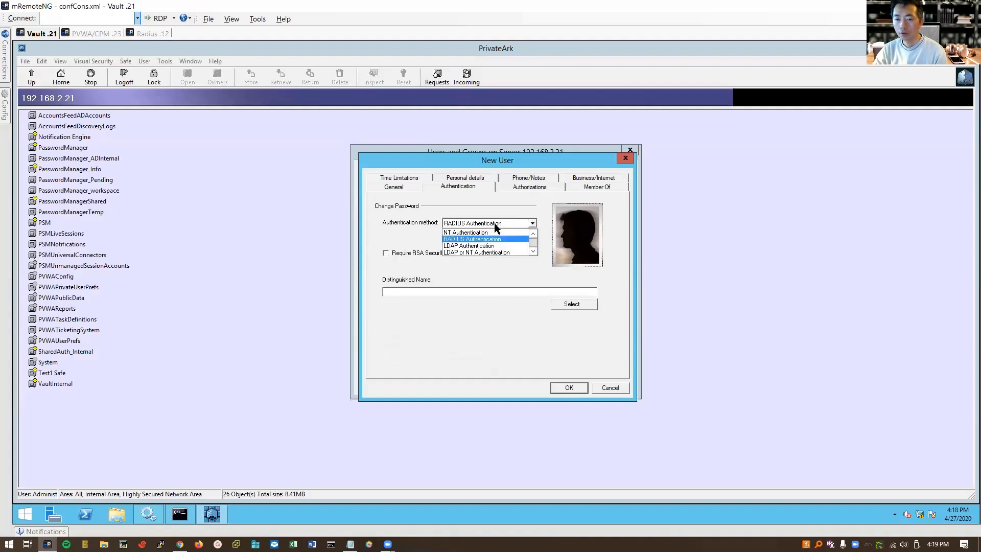
left_click(494, 222)
left_click(513, 223)
left_click(528, 326)
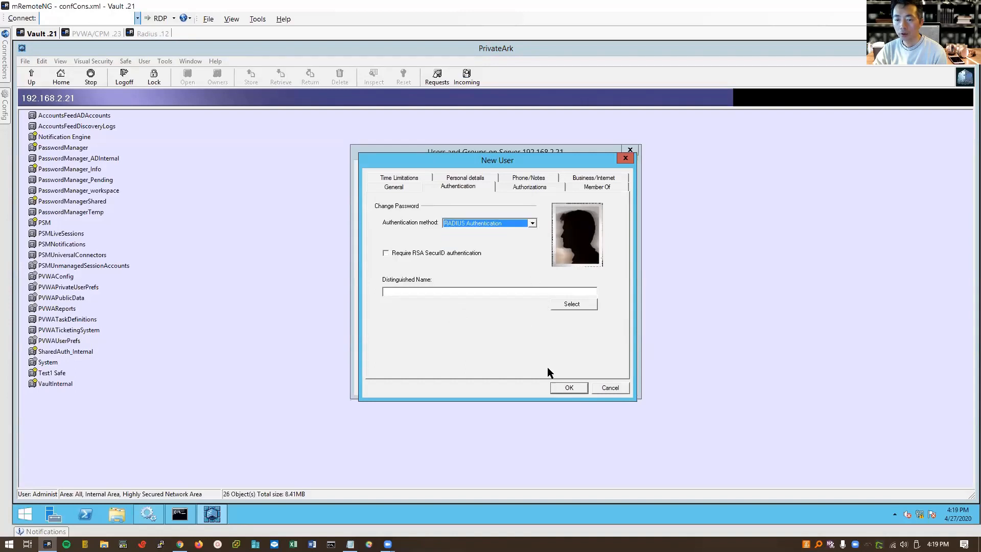
- Review bob's authorizations and group memberships, save the user, and close the users list
left_click(543, 190)
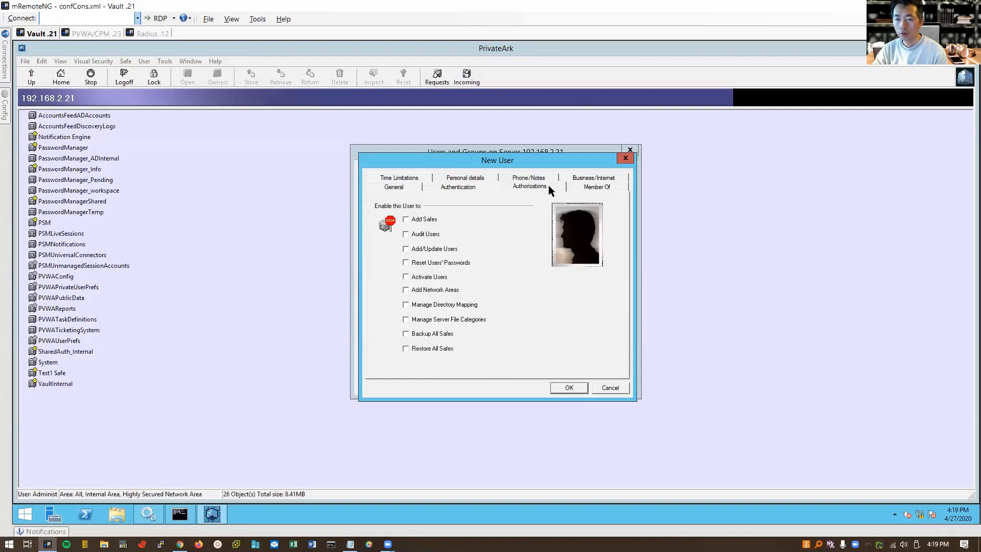
left_click(578, 191)
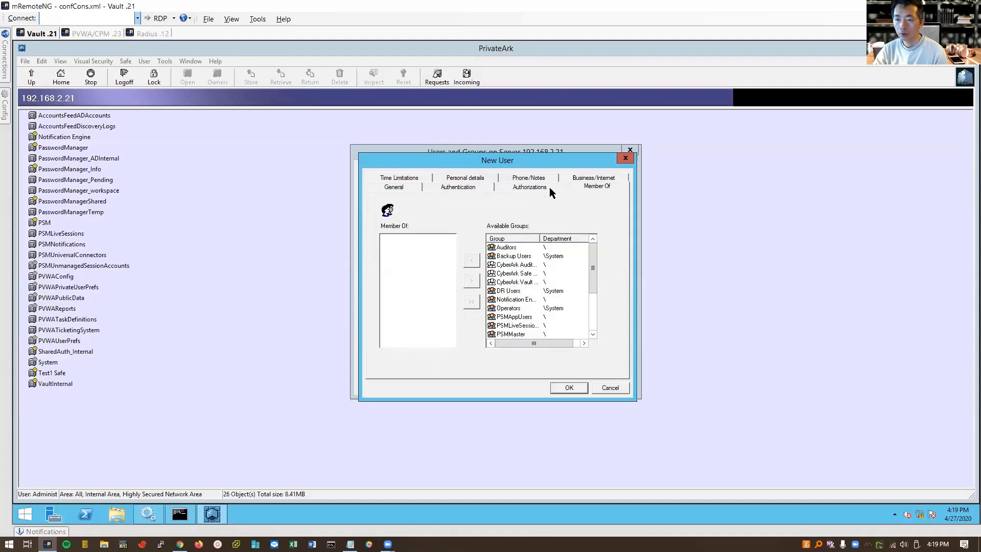
left_click(467, 189)
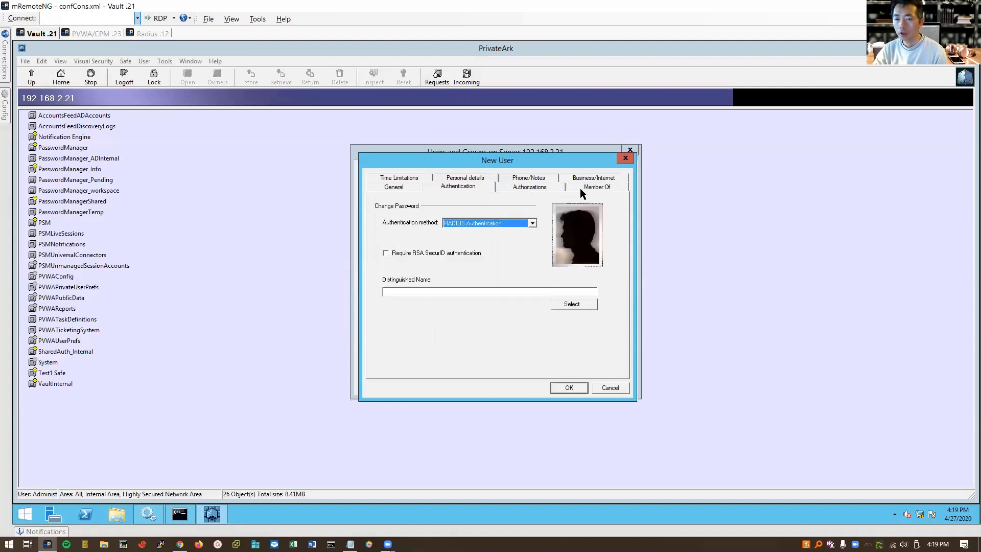
left_click(570, 389)
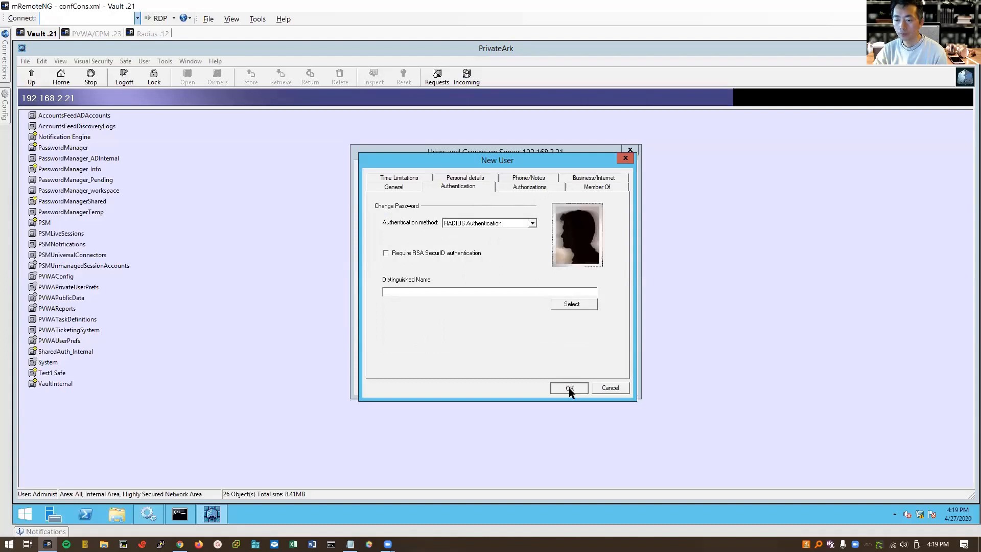
left_click(570, 389)
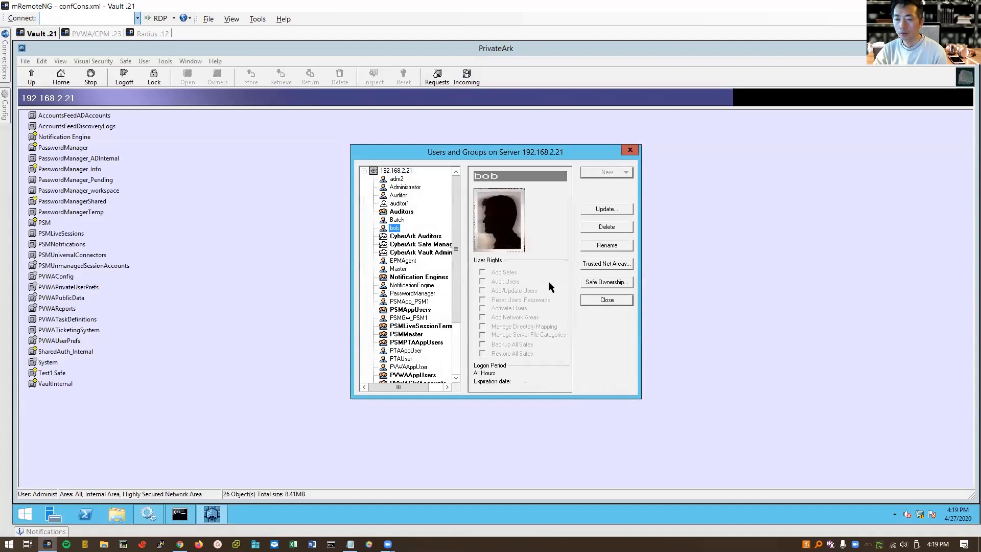
left_click(596, 302)
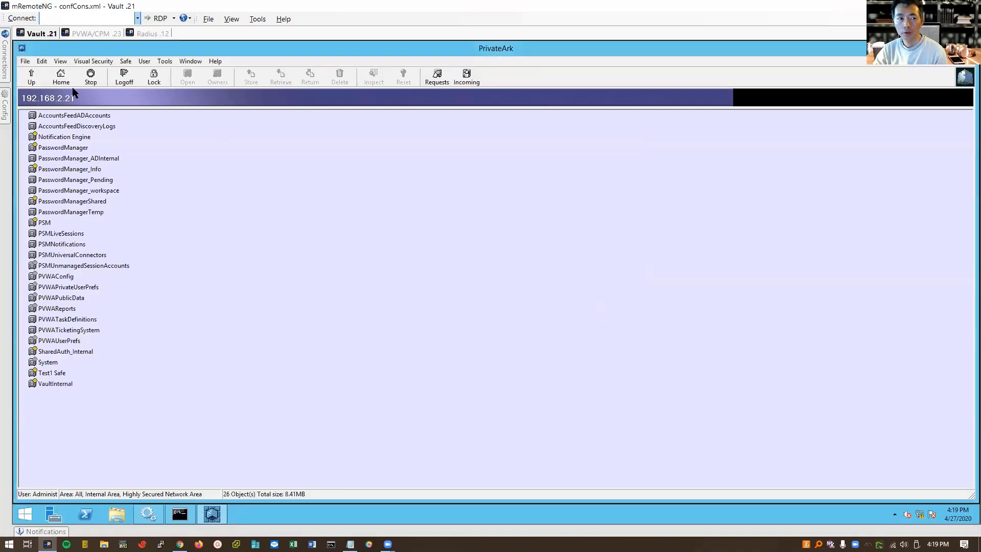
- Log off the vault, close PrivateArk, and switch to the PVWA/CPM .23 session
left_click(127, 78)
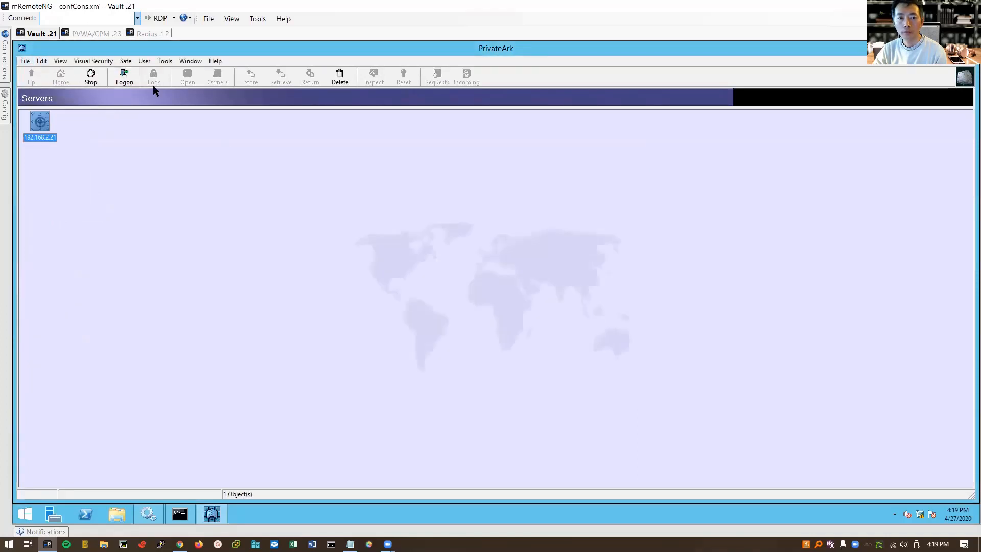
left_click(964, 46)
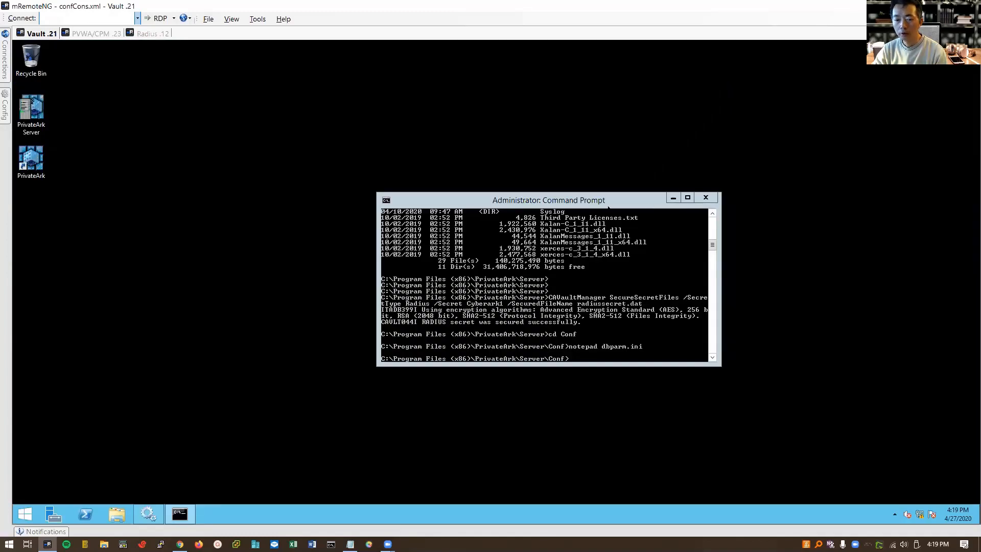
left_click(90, 34)
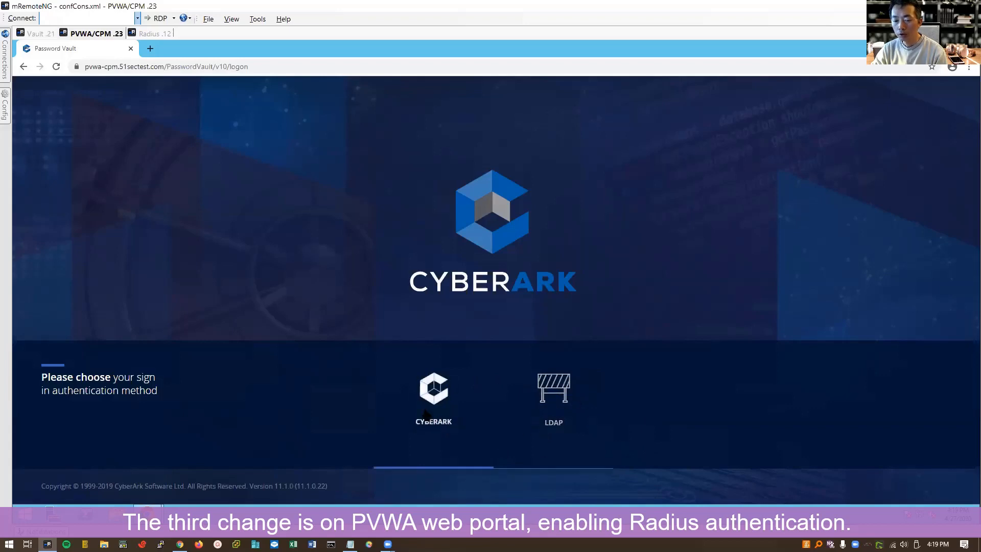
- Sign in to PVWA as administrator with CyberArk authentication and open the Administration settings
left_click(445, 392)
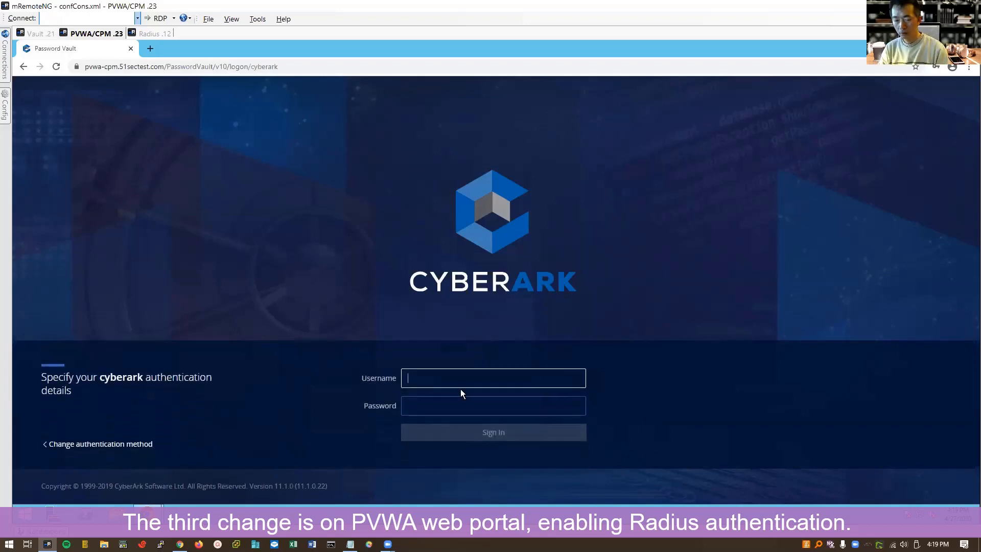
type("administra")
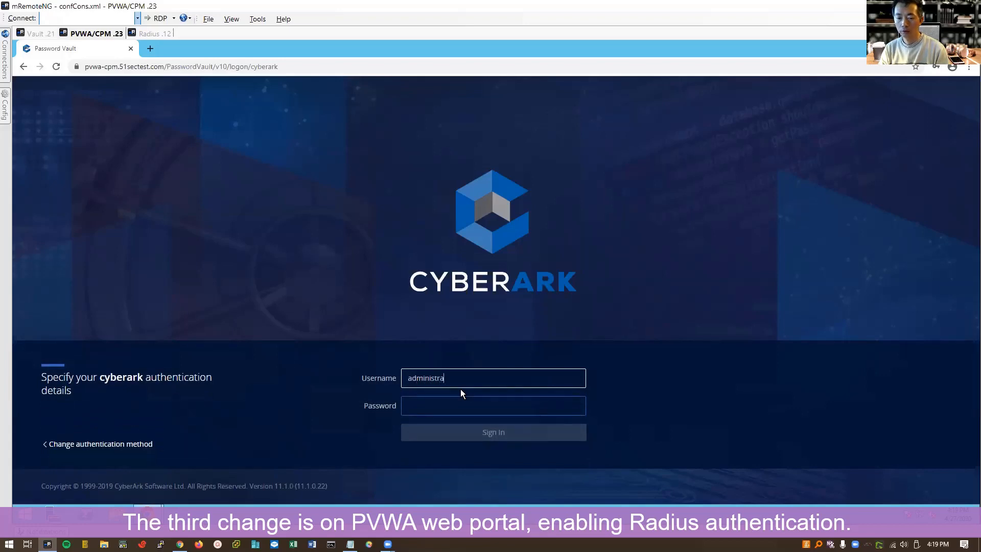
type("tor")
key("Tab")
type("Cyberark1")
key("Return")
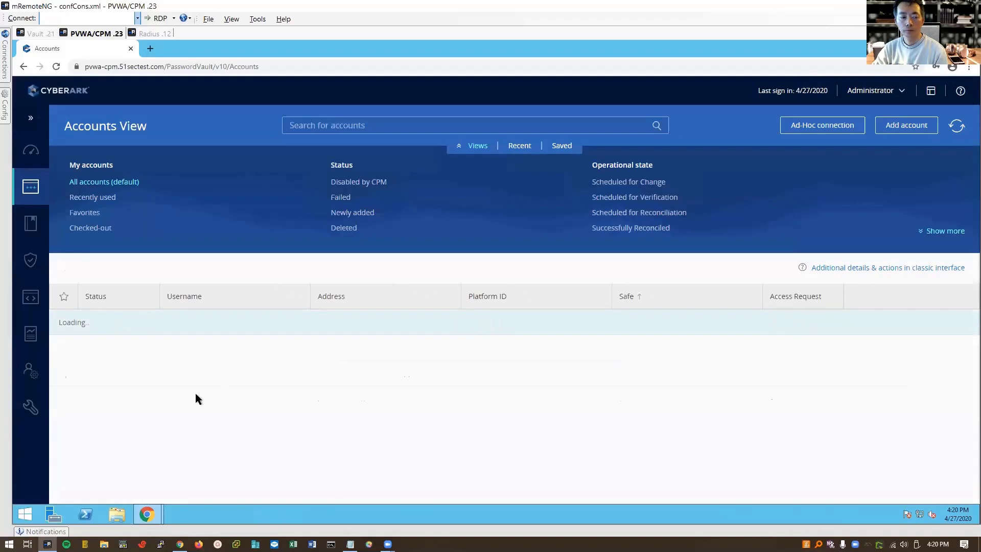
mouse_move(31, 408)
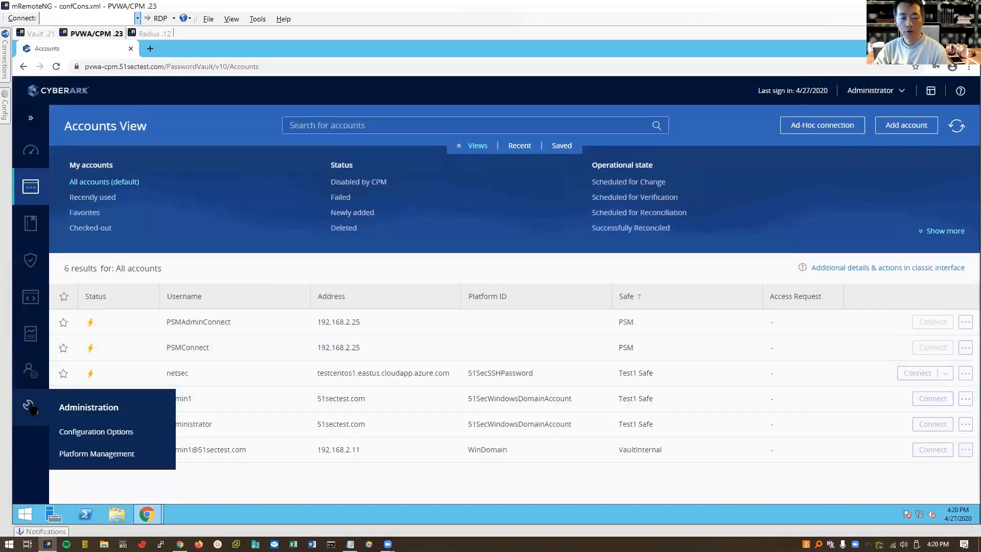
left_click(31, 408)
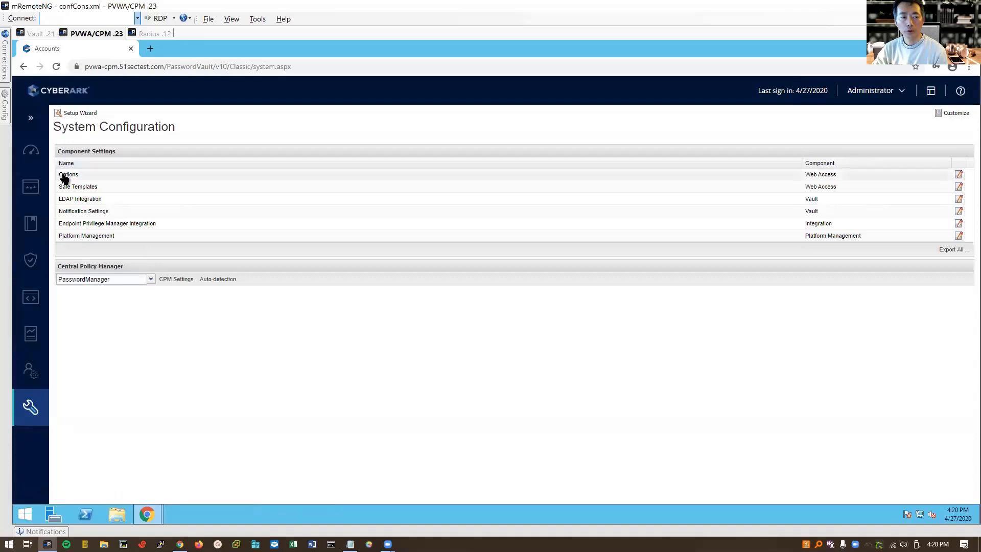
- Under Options > Authentication Methods, set radius Enabled to Yes and save the configuration
left_click(63, 175)
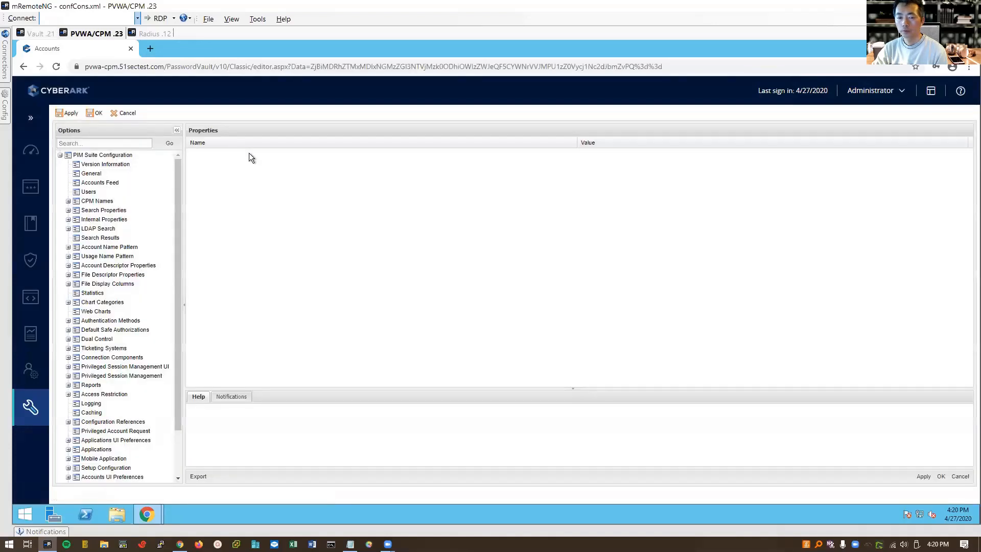
left_click_drag(176, 167, 176, 219)
left_click(132, 267)
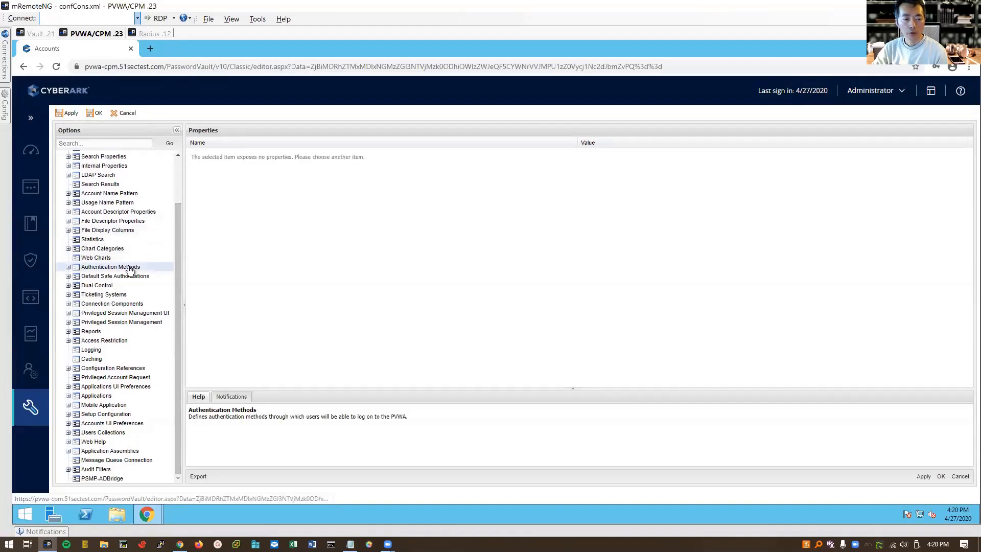
left_click(69, 267)
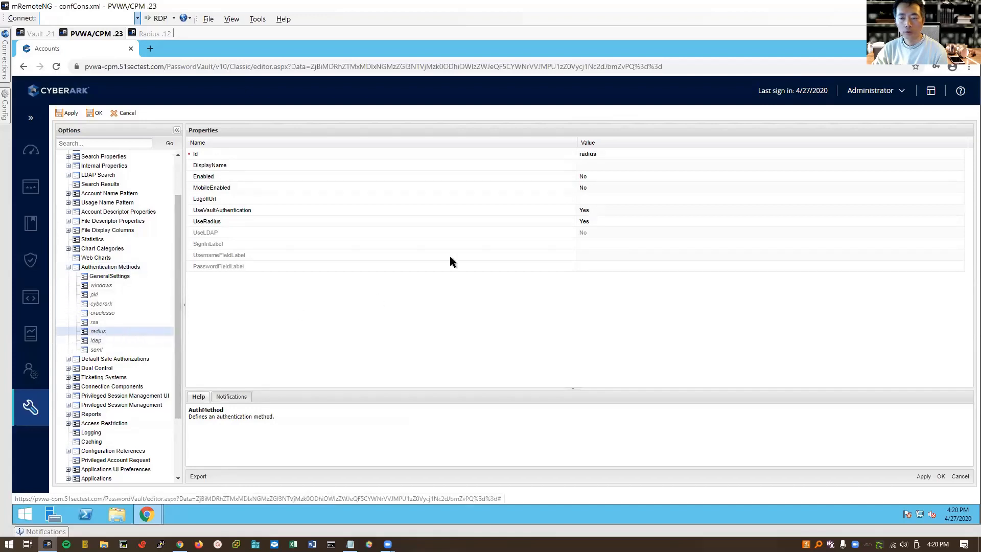
left_click(229, 176)
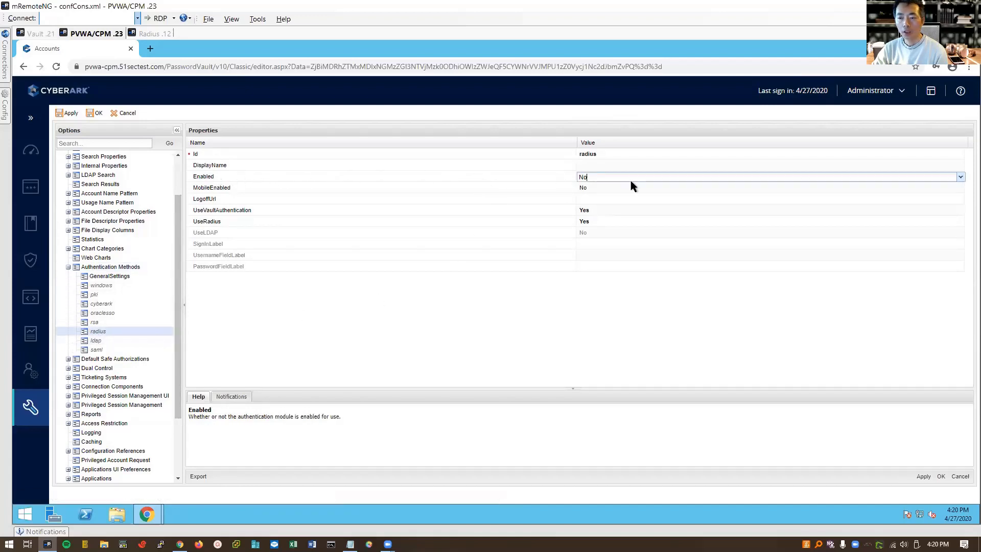
left_click(960, 177)
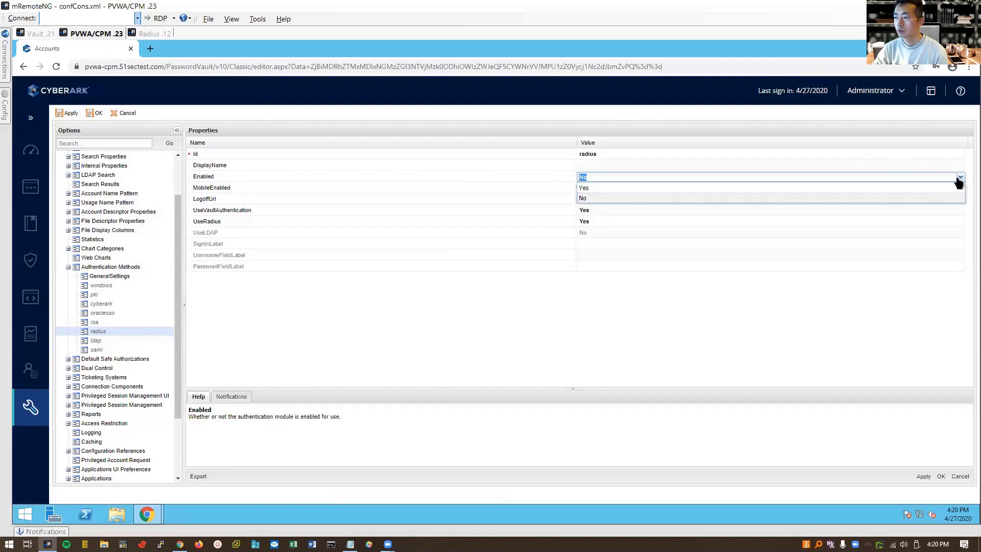
left_click(874, 188)
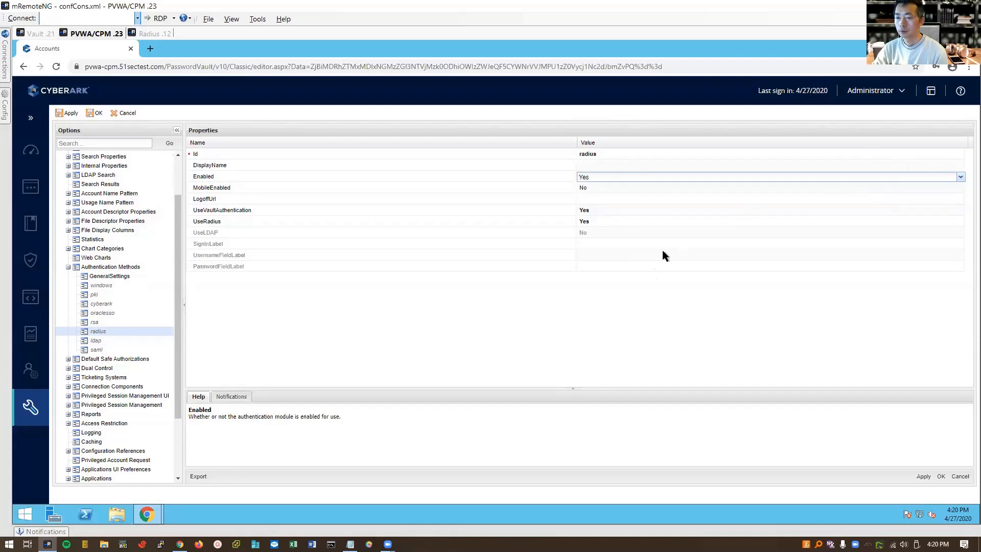
left_click(629, 313)
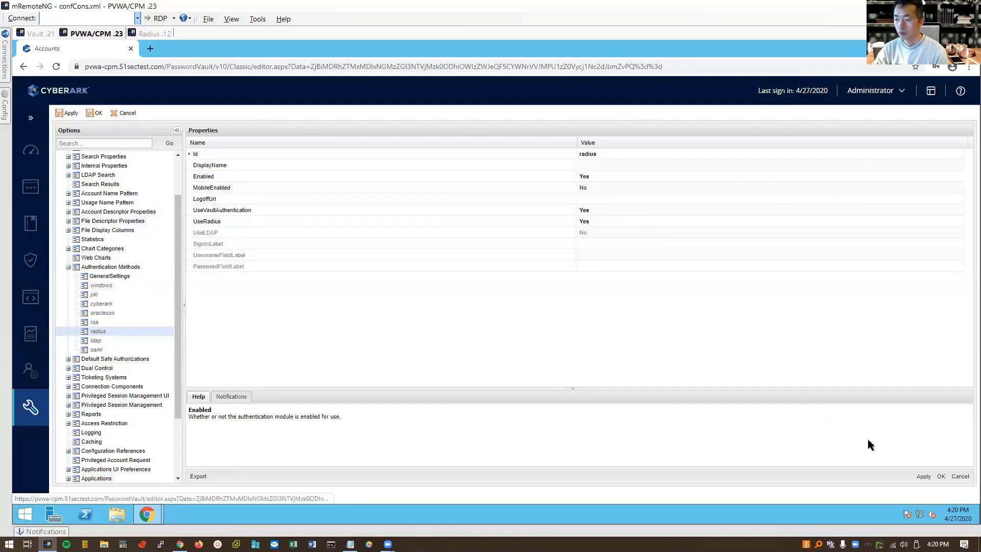
left_click(942, 476)
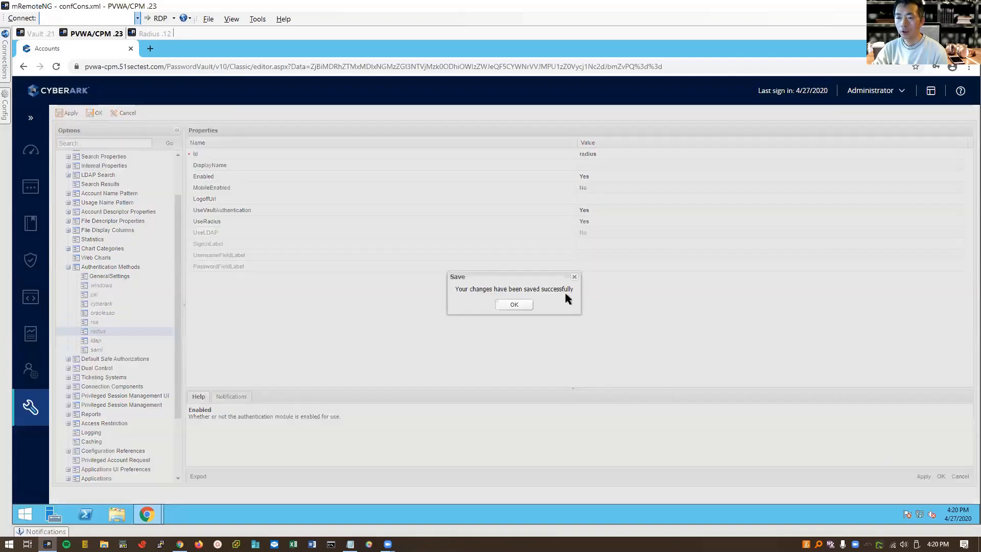
left_click(517, 305)
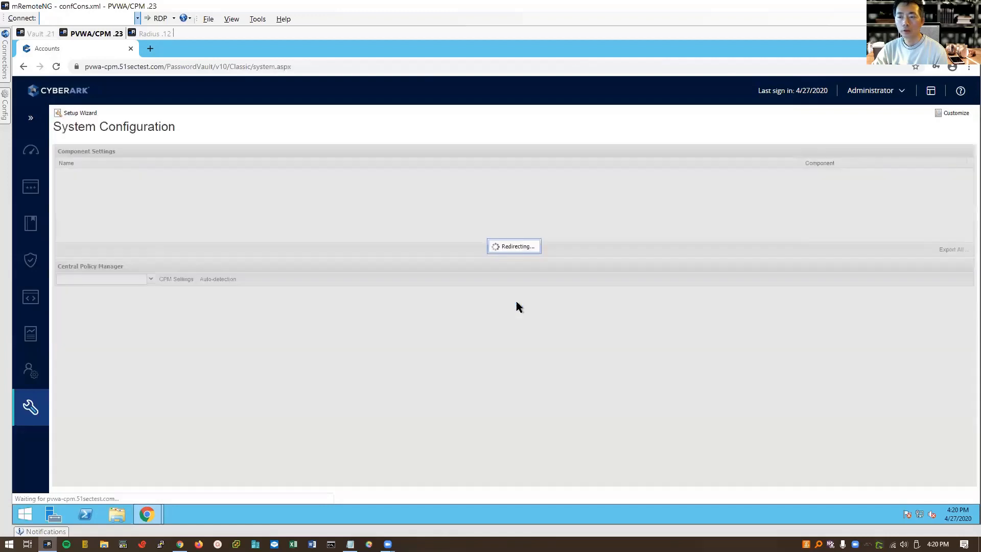
- Sign out of the Administrator session from the account menu
left_click(876, 91)
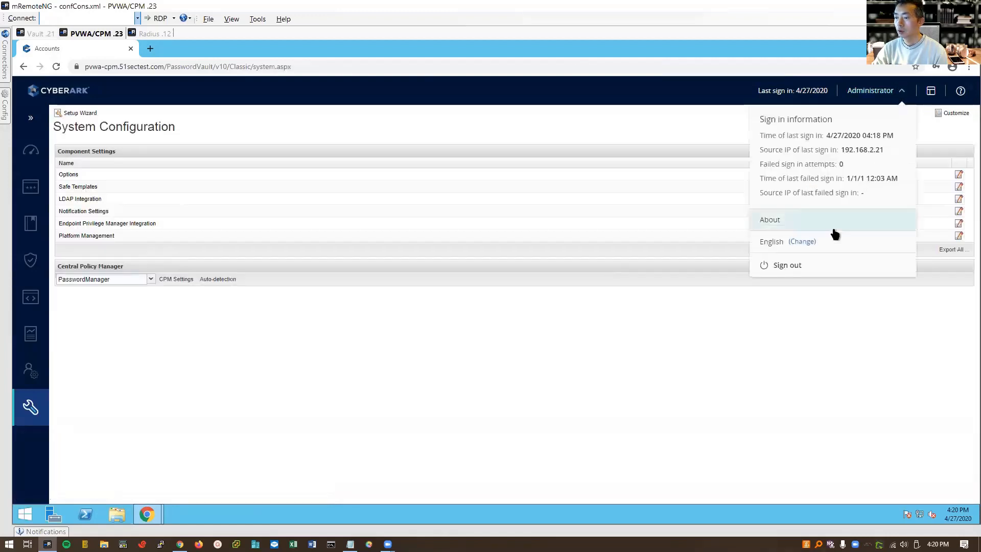
left_click(816, 266)
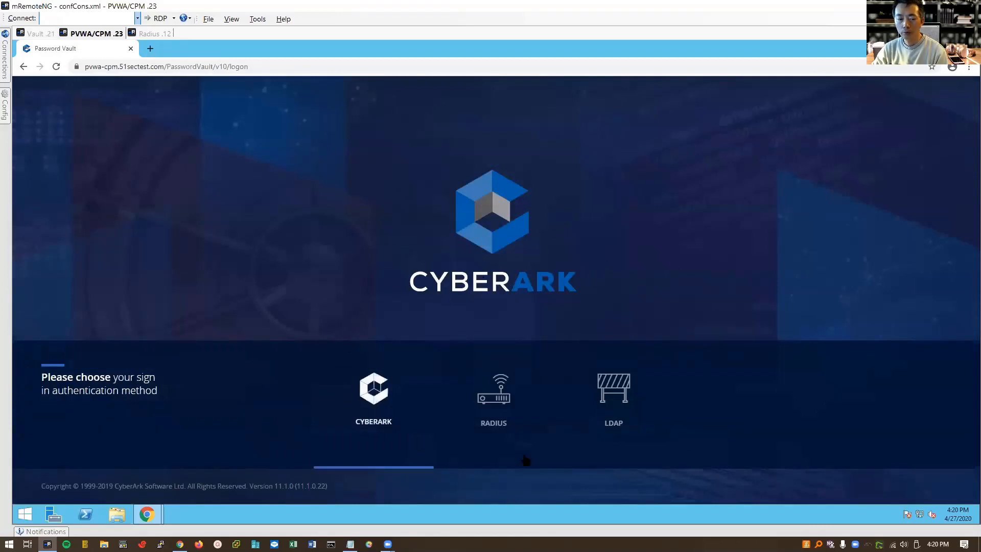
- Sign in through RADIUS with the new vault user's username and password, declining Chrome's password save
left_click(502, 408)
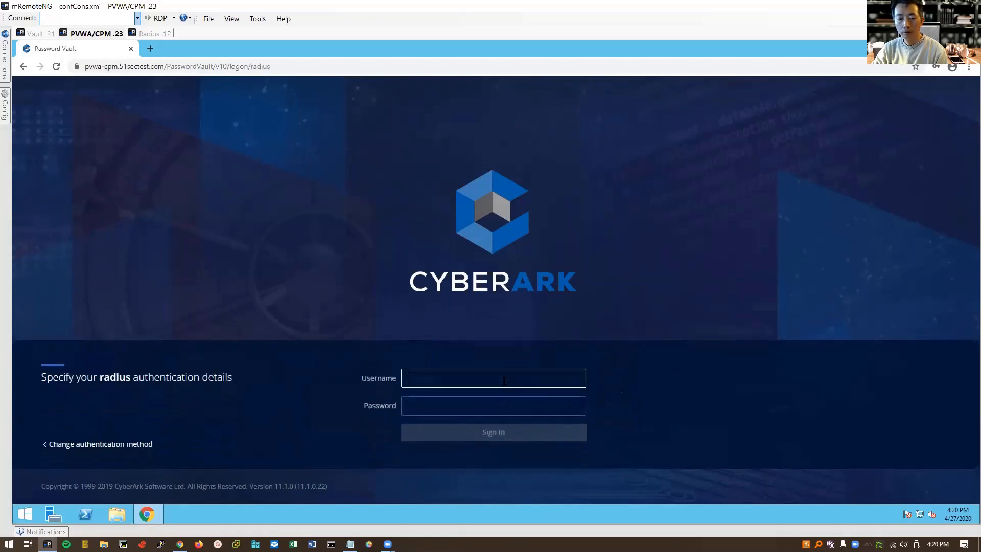
type("bob")
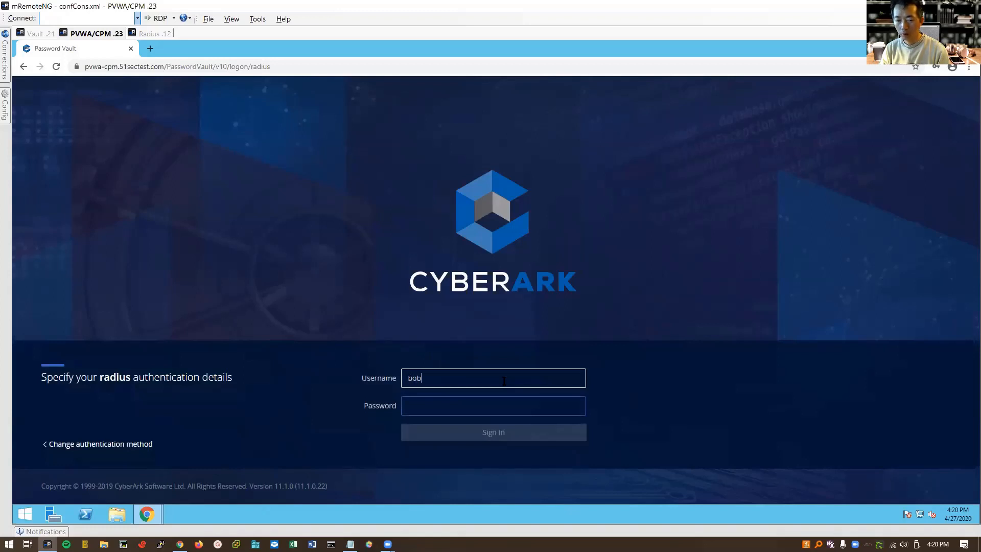
key("Tab")
type("••")
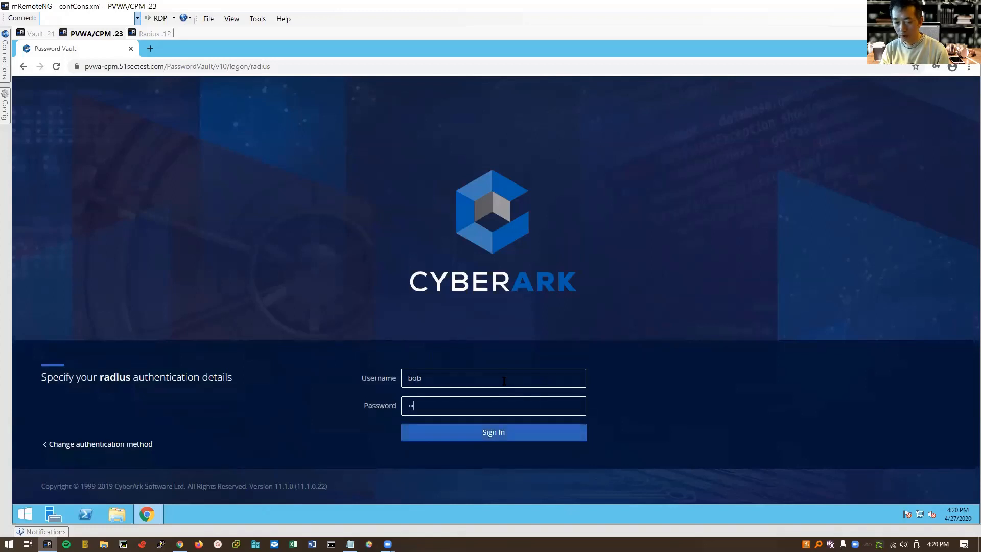
type("•••")
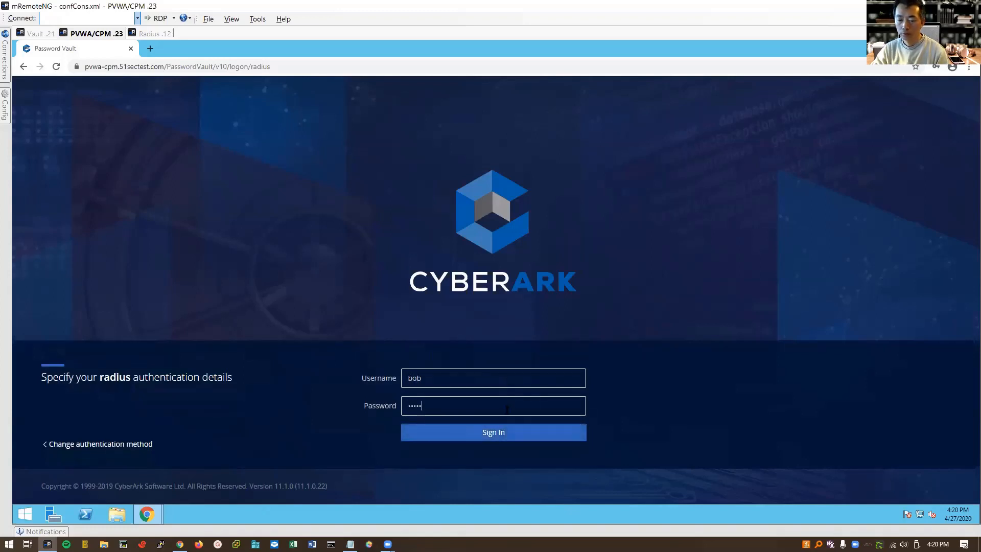
left_click(506, 431)
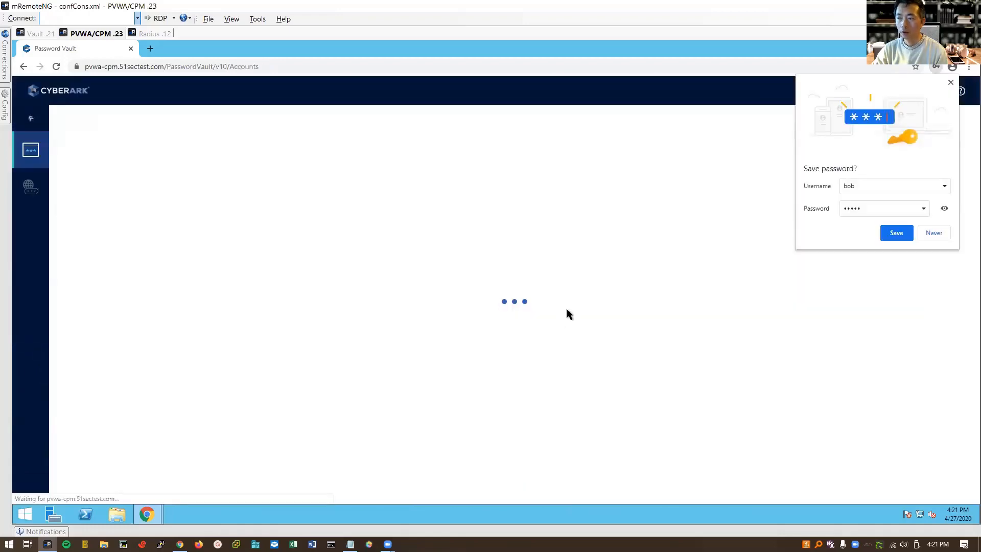
left_click(933, 233)
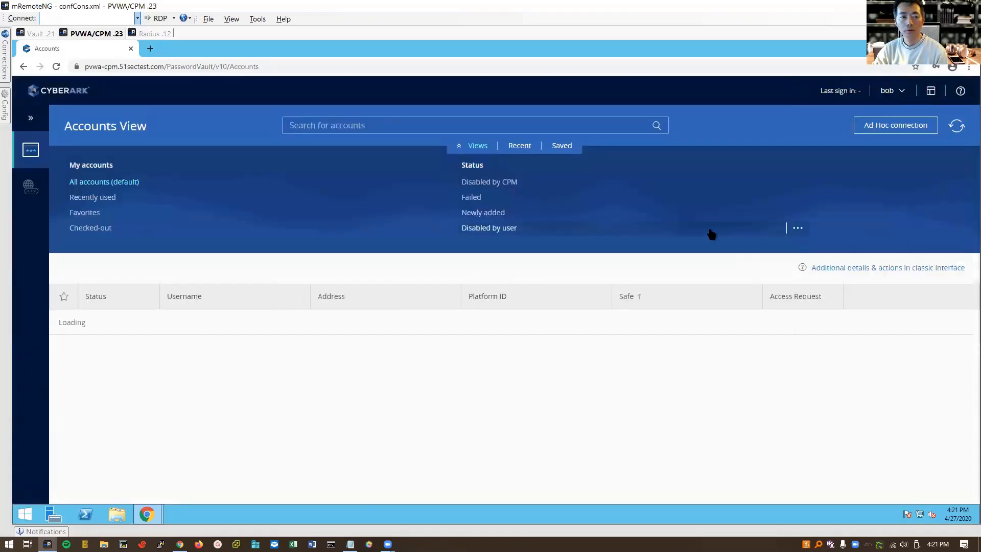